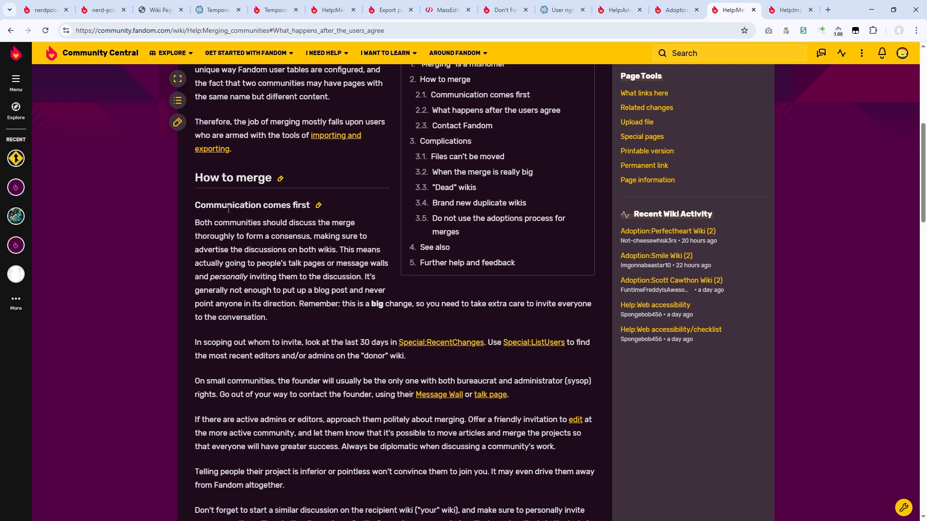
Step: Highlight the merge guide's "Communication comes first" advice and open the Nerd Poker - For the Players Wiki's Special:AllPages list
drag(224, 207, 303, 306)
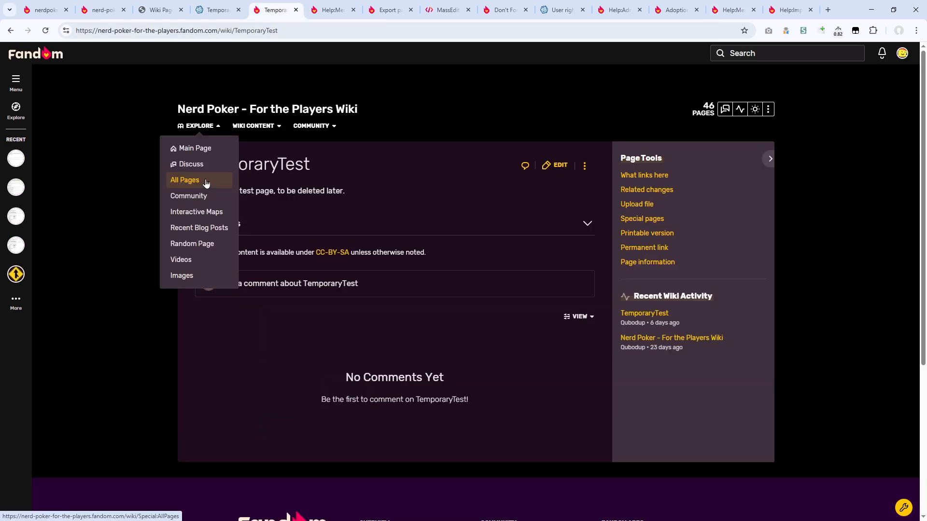
middle_click(206, 184)
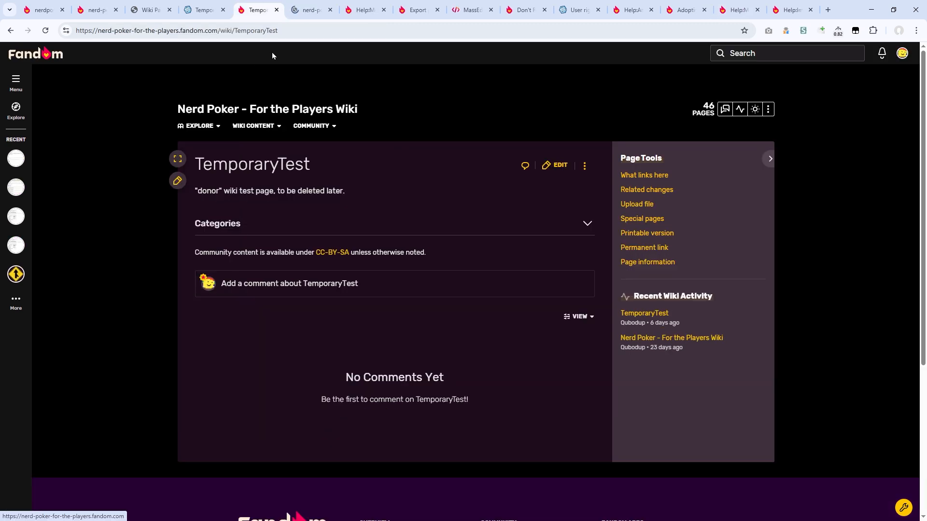
drag(305, 15, 251, 19)
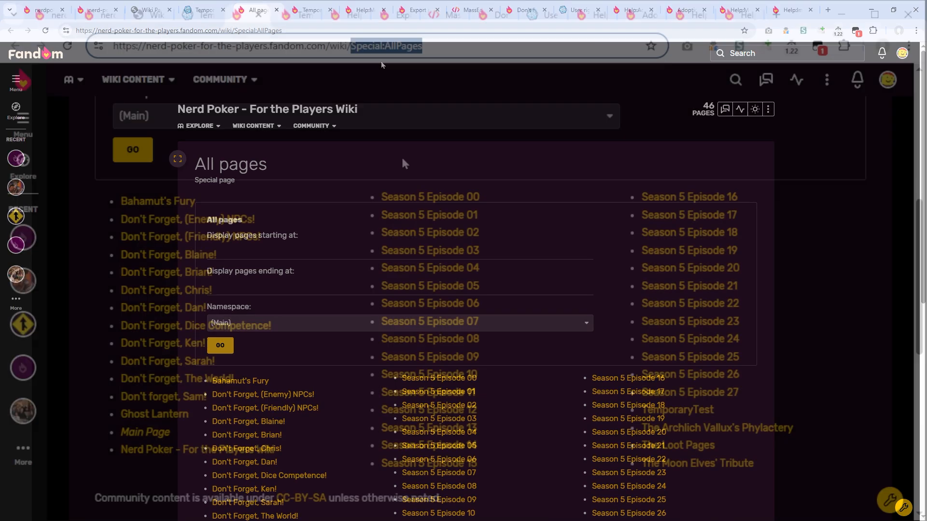
Step: List the wiki's pages in the Talk namespace
click(228, 118)
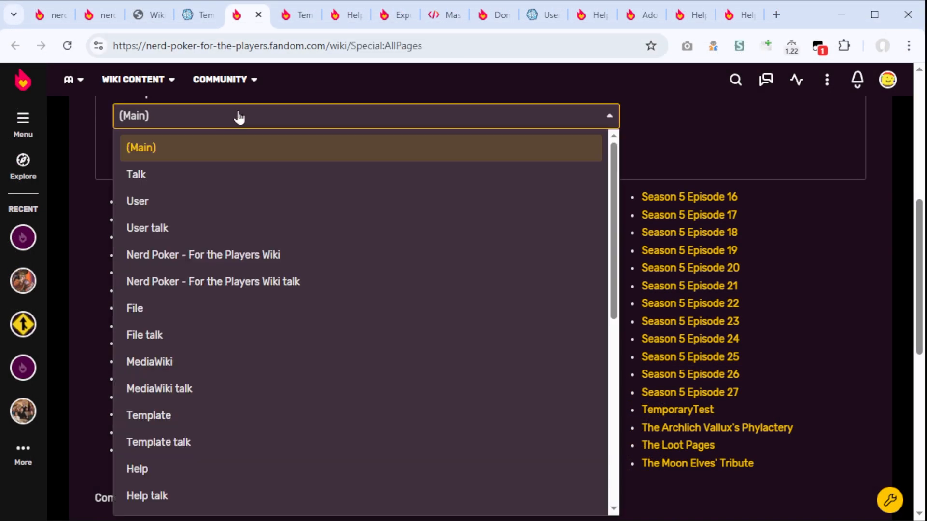
scroll(236, 150, up, 3)
scroll(207, 207, down, 1)
scroll(192, 284, up, 2)
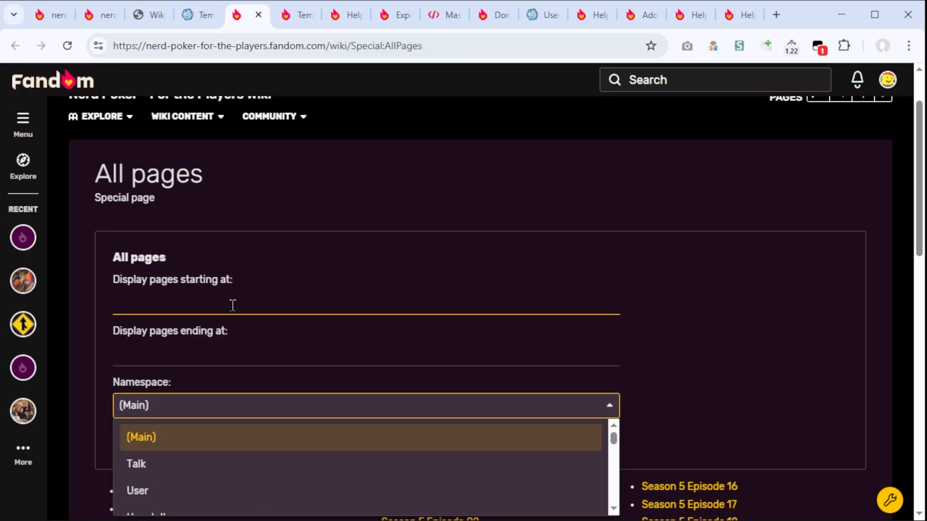
scroll(232, 305, down, 3)
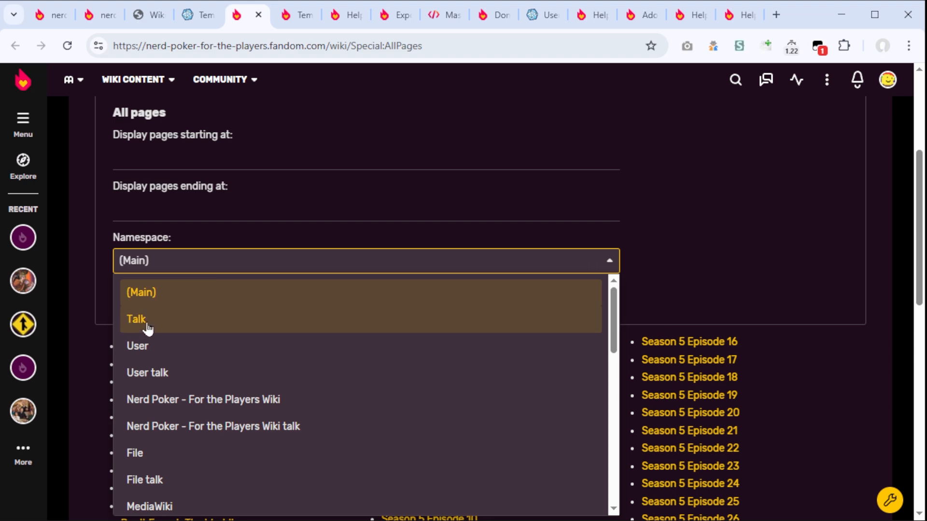
click(184, 320)
click(136, 297)
Step: List the wiki's pages in the User namespace
scroll(382, 199, down, 5)
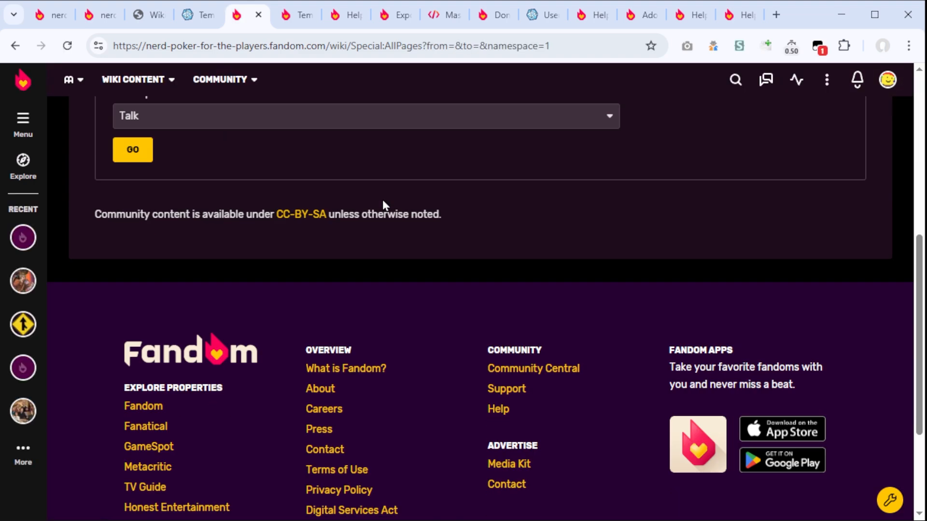
click(260, 191)
click(176, 272)
click(133, 222)
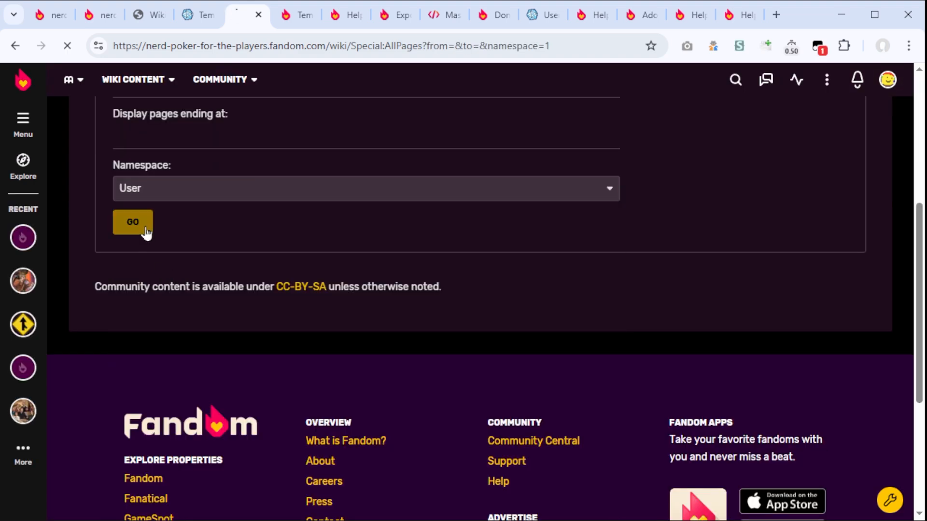
Step: List the wiki's pages in the User talk namespace
scroll(216, 218, down, 5)
click(194, 190)
click(149, 297)
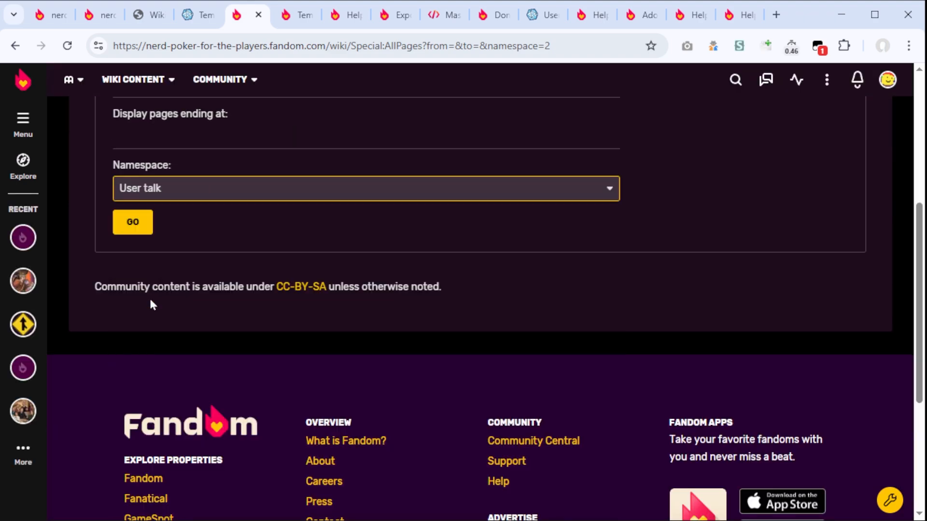
click(135, 223)
Step: List the Nerd Poker - For the Players Wiki namespace, view its Wiki rules page in a separate tab and close it
scroll(260, 170, down, 3)
click(167, 339)
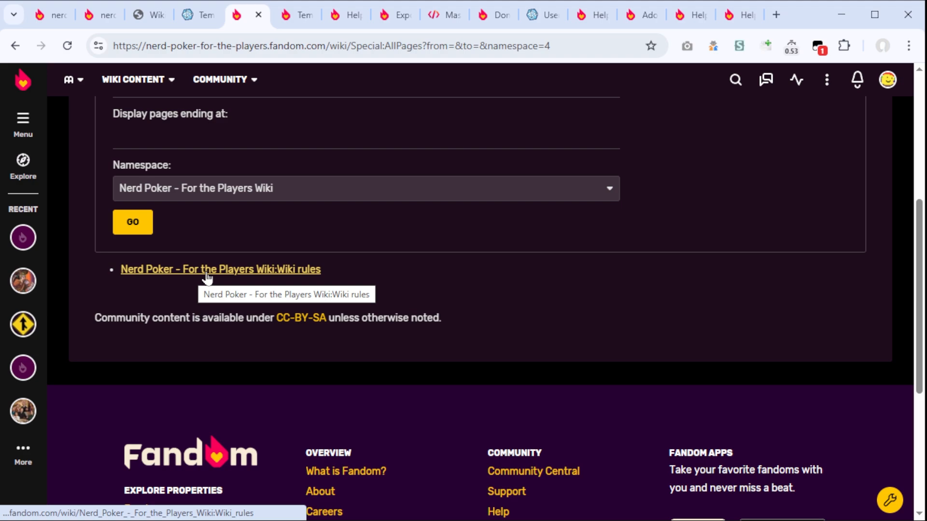
drag(207, 271, 278, 23)
scroll(382, 260, down, 8)
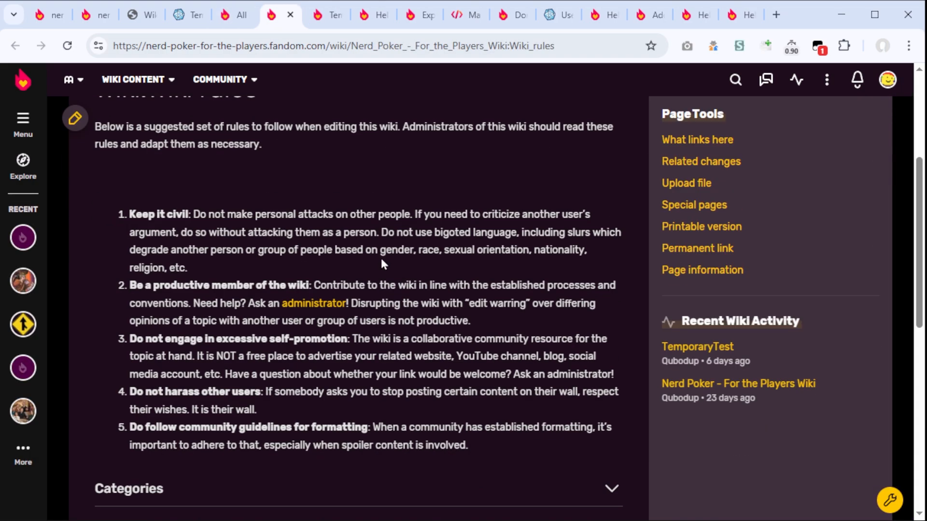
scroll(206, 248, up, 2)
key(ctrl+w)
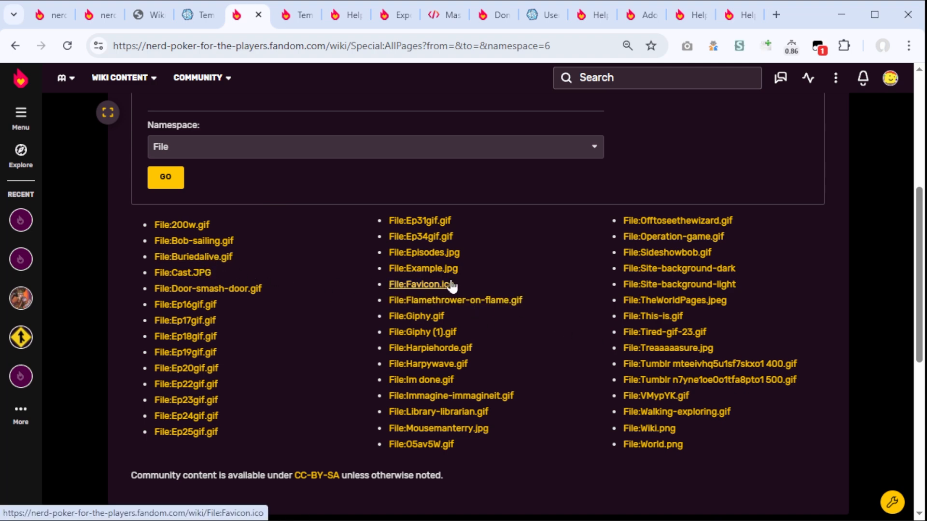
Step: List the wiki's pages in the File talk namespace after reviewing the File namespace
scroll(309, 206, up, 6)
click(233, 154)
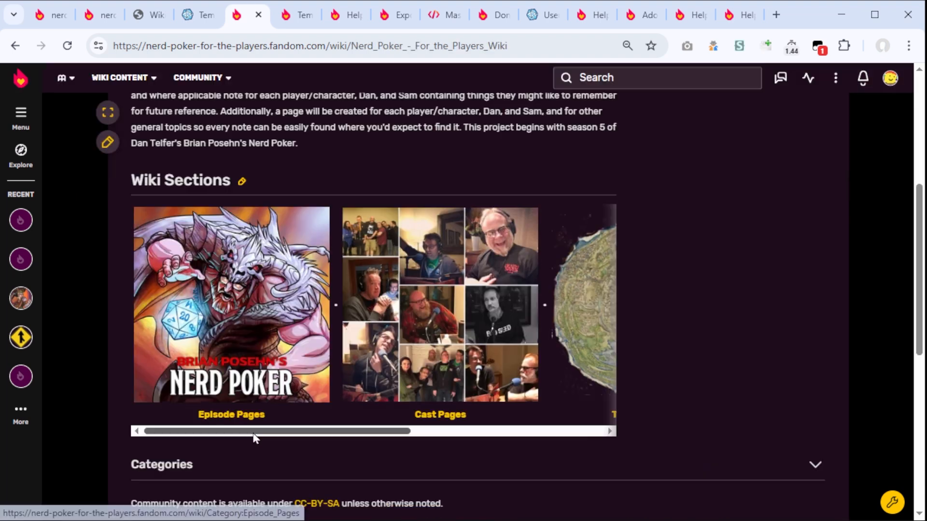
drag(255, 438, 147, 404)
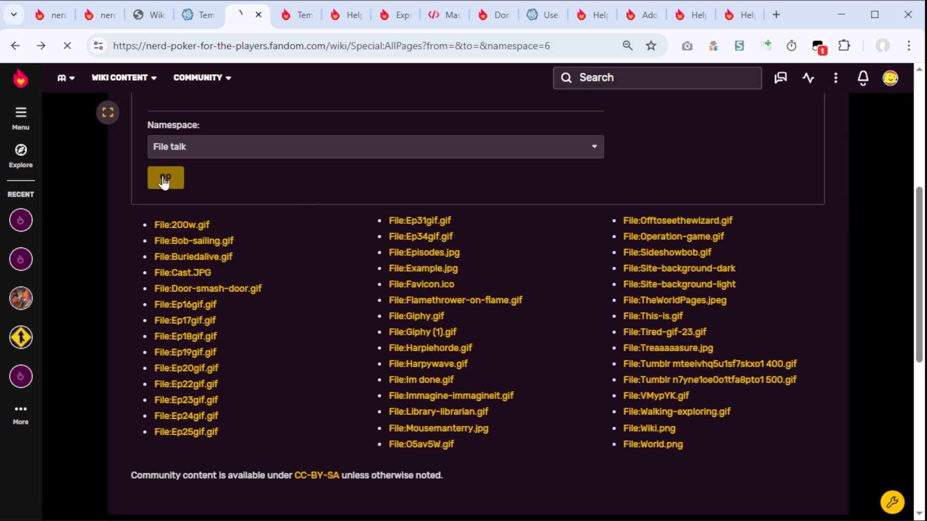
click(161, 180)
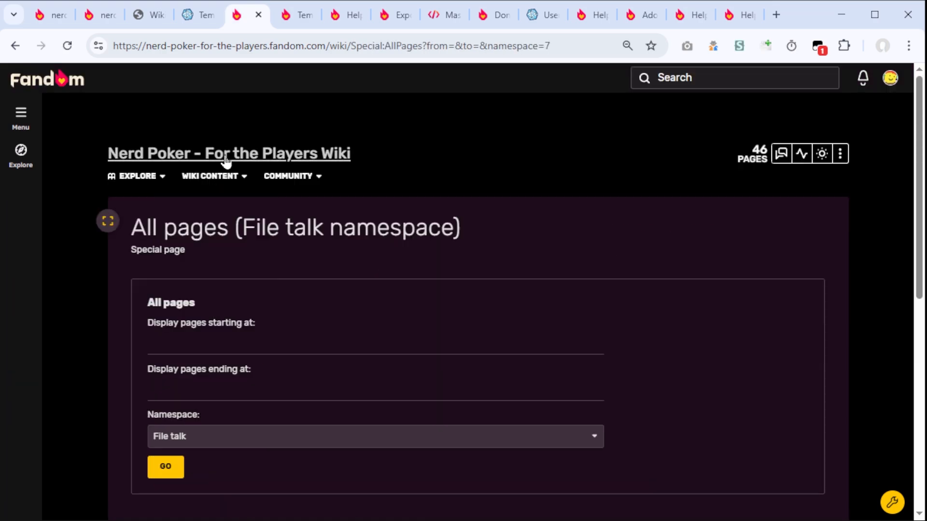
Step: List the MediaWiki namespace, view its MediaWiki:Mainpage entry and return to the list
scroll(227, 165, down, 5)
click(217, 154)
click(217, 259)
click(160, 179)
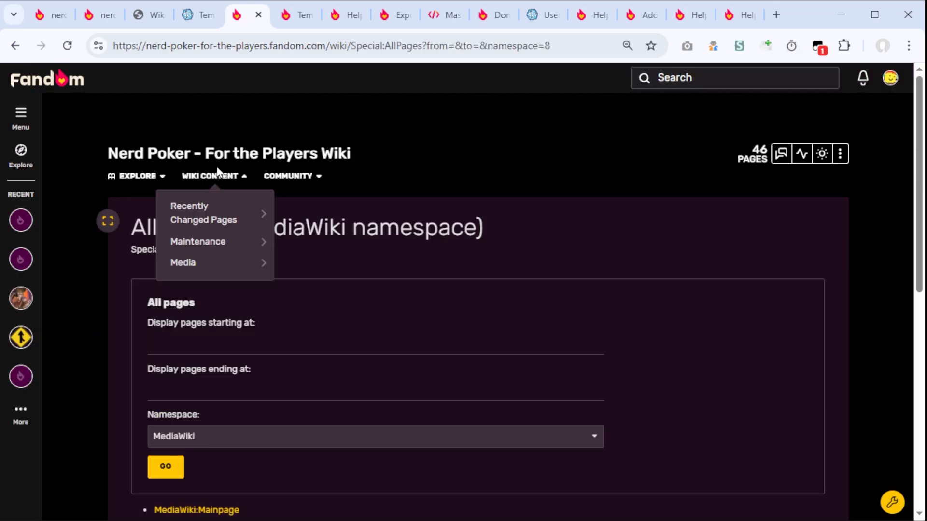
scroll(198, 285, down, 5)
click(217, 294)
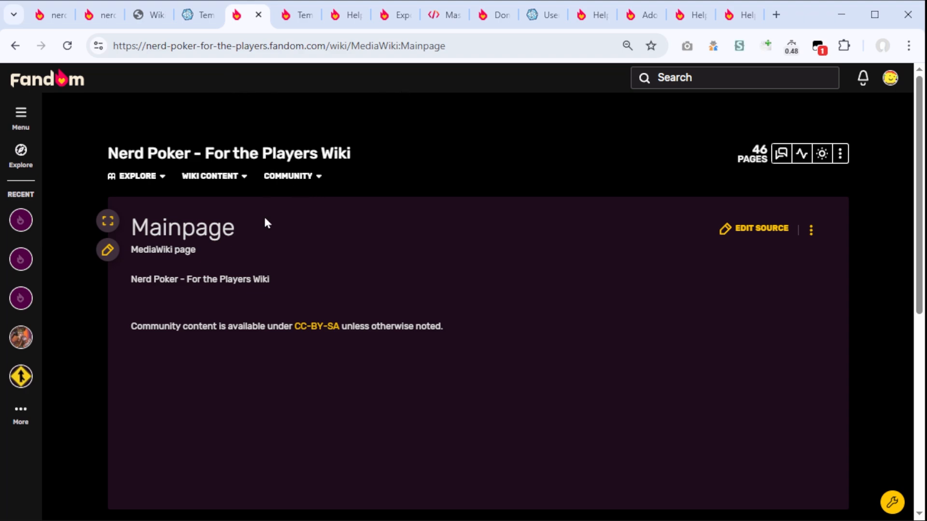
key(alt+Left)
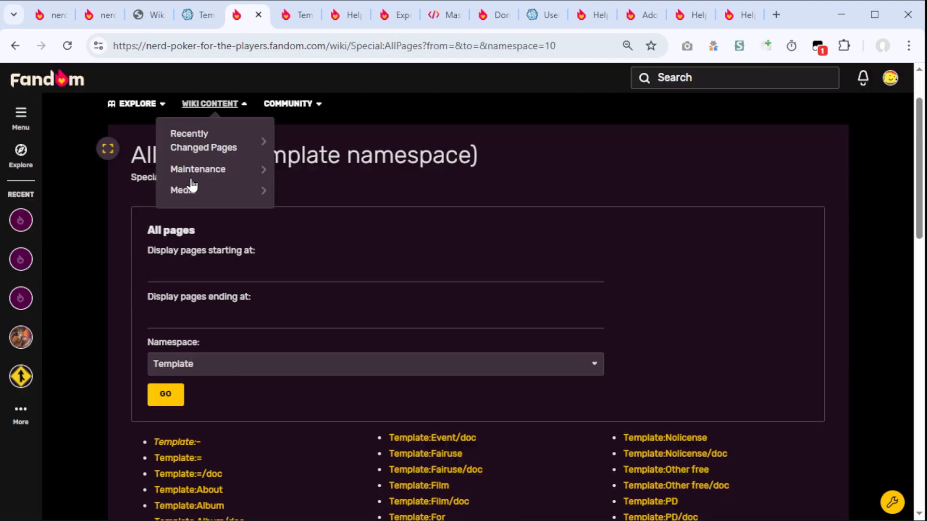
Step: Look through the Template namespace's page list and check the Help talk namespace
scroll(192, 180, down, 4)
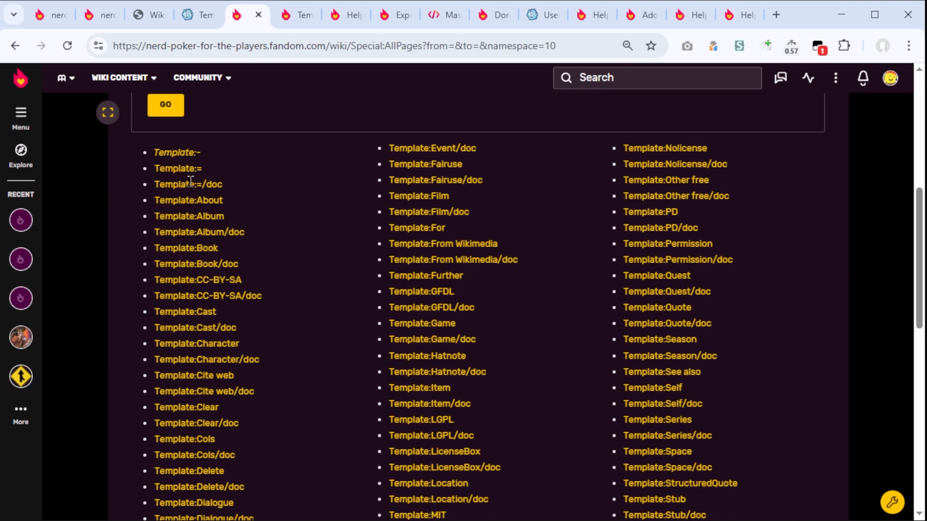
scroll(297, 211, down, 5)
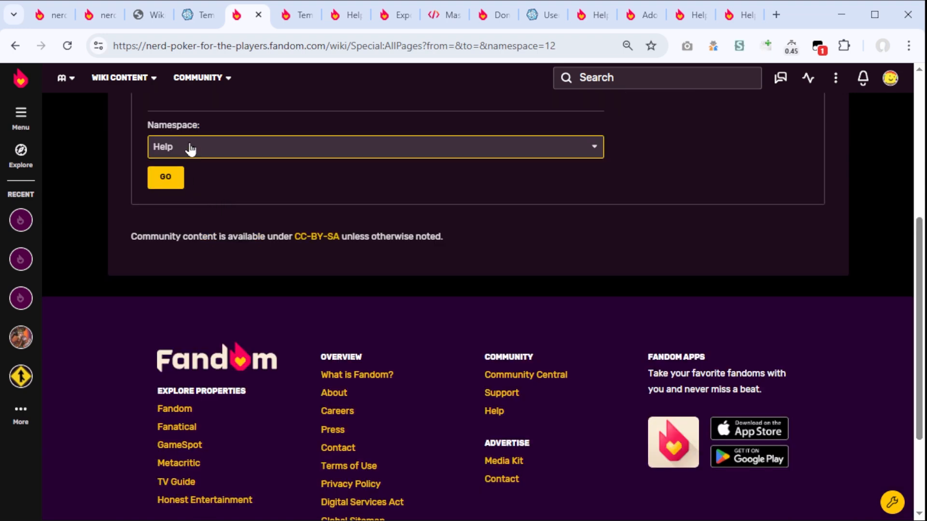
click(187, 149)
click(166, 171)
click(166, 177)
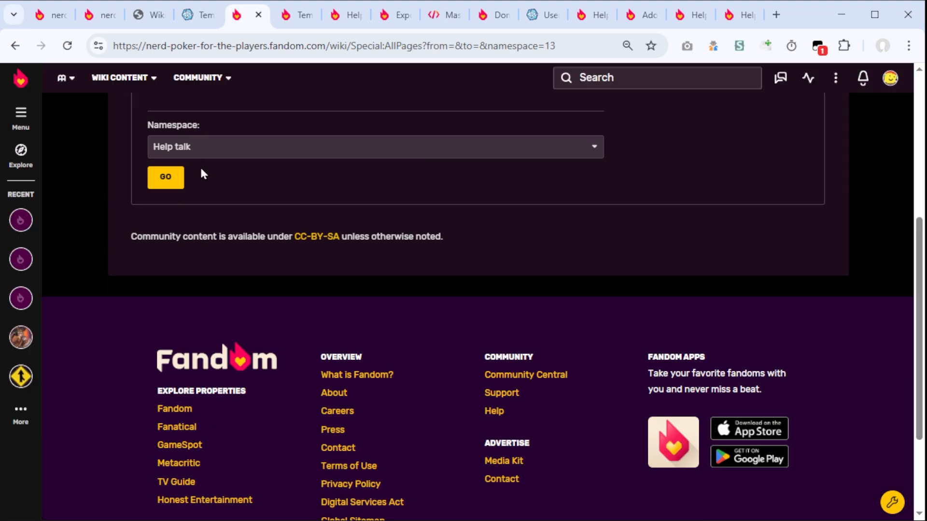
Step: List the wiki's pages in the Category namespace
click(188, 150)
click(168, 182)
click(167, 183)
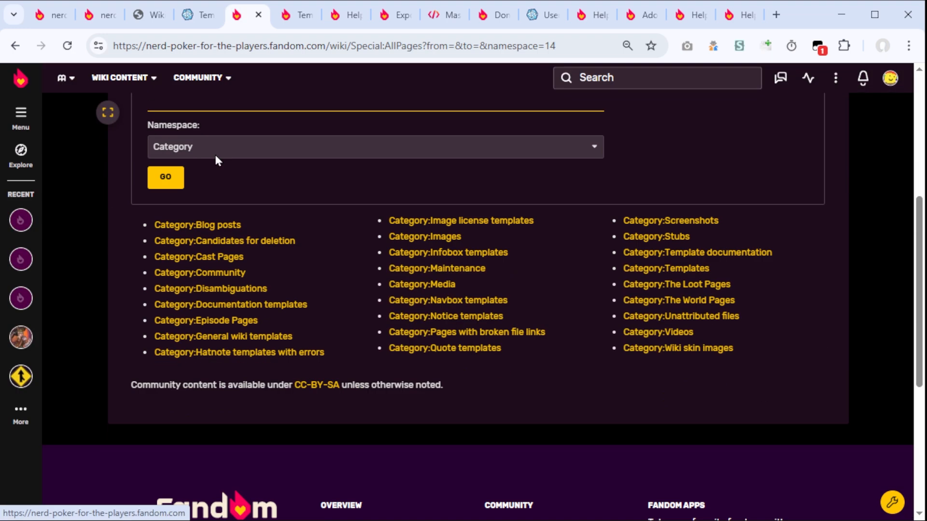
Step: View the Cast Pages category, highlight its description sentence and return to the category list
click(212, 256)
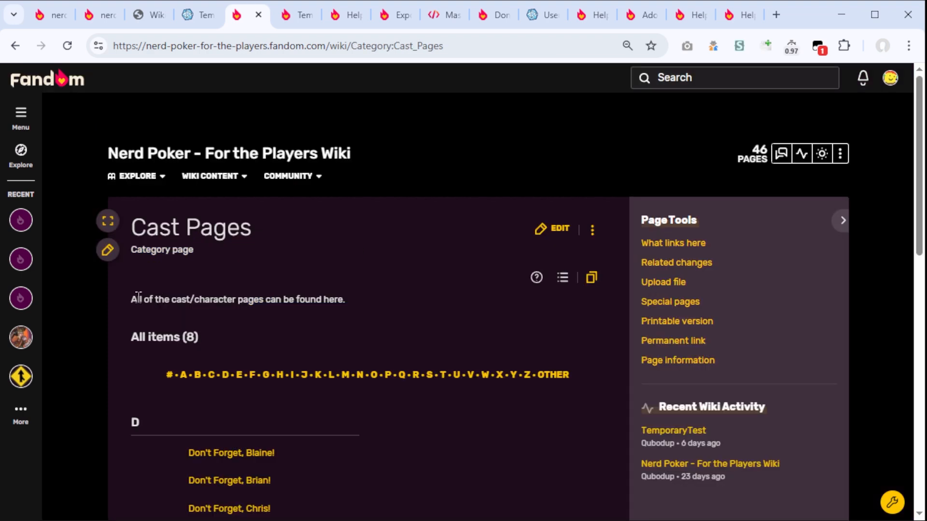
drag(136, 296, 355, 291)
key(ctrl+plus)
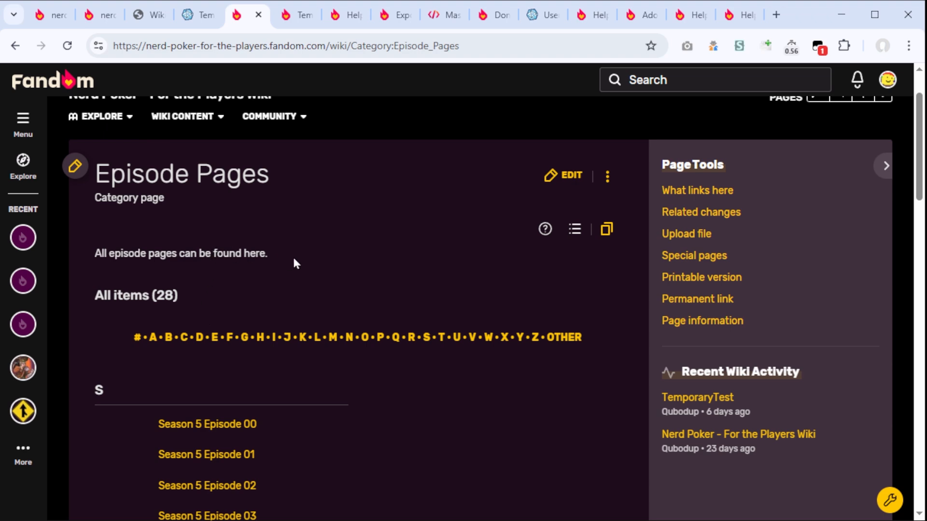
key(alt+Left)
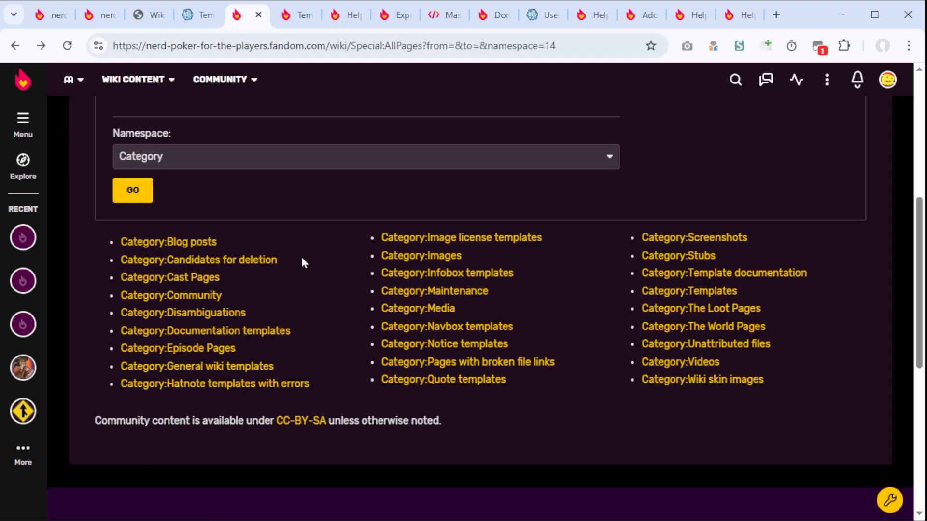
Step: View the Image license templates category and check the page list for the Category talk namespace
click(452, 240)
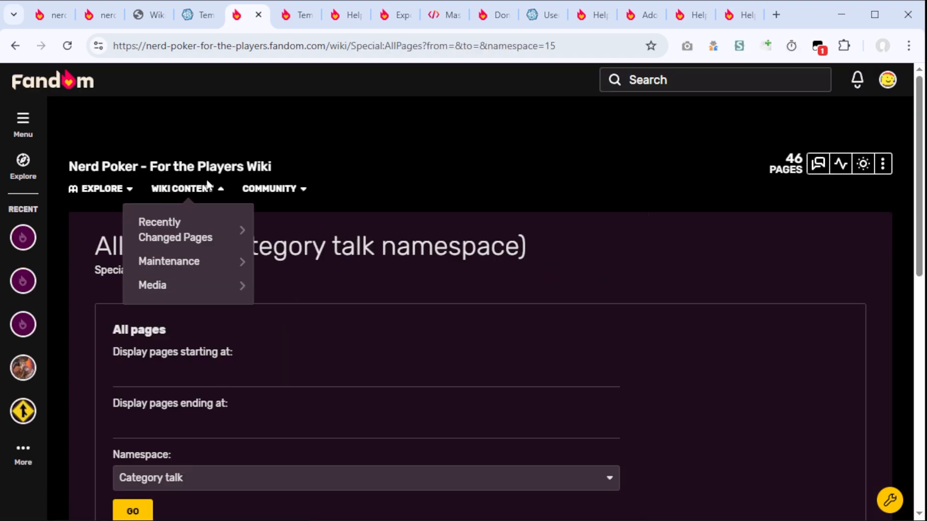
scroll(211, 187, down, 4)
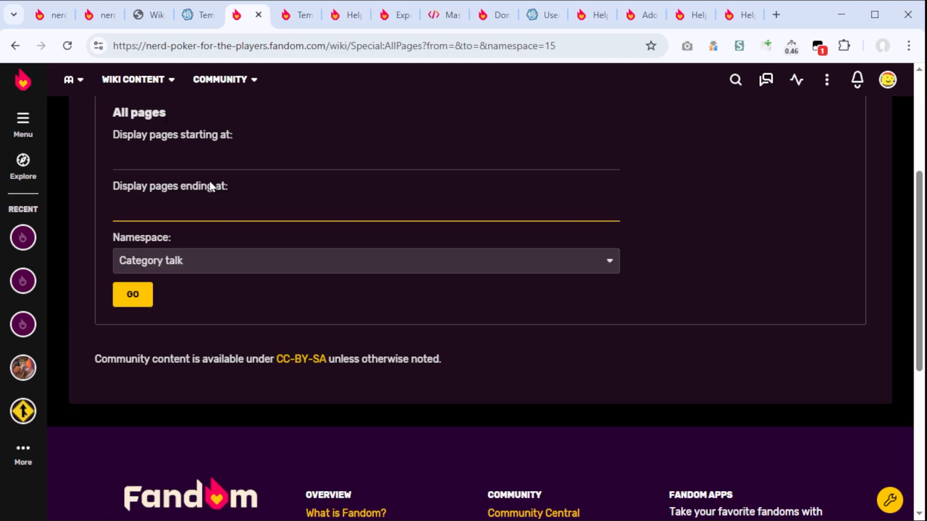
scroll(211, 187, up, 1)
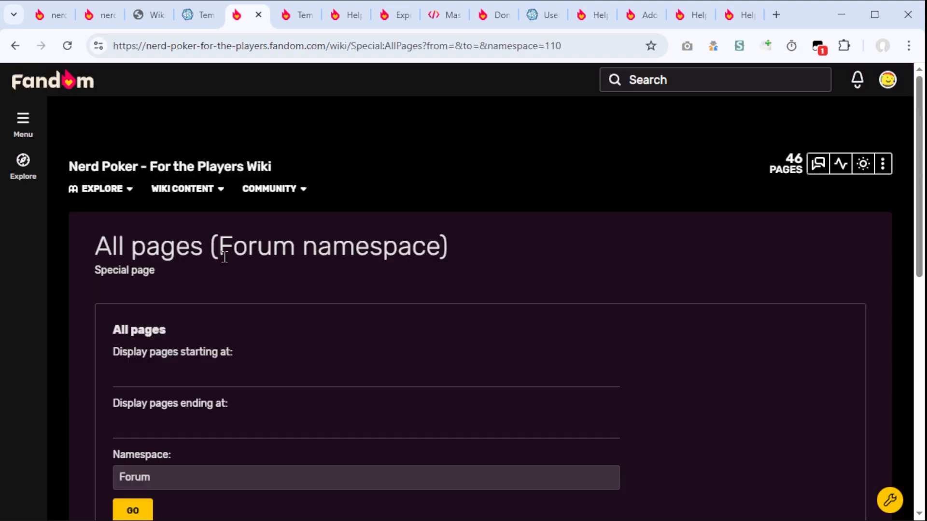
scroll(196, 257, down, 7)
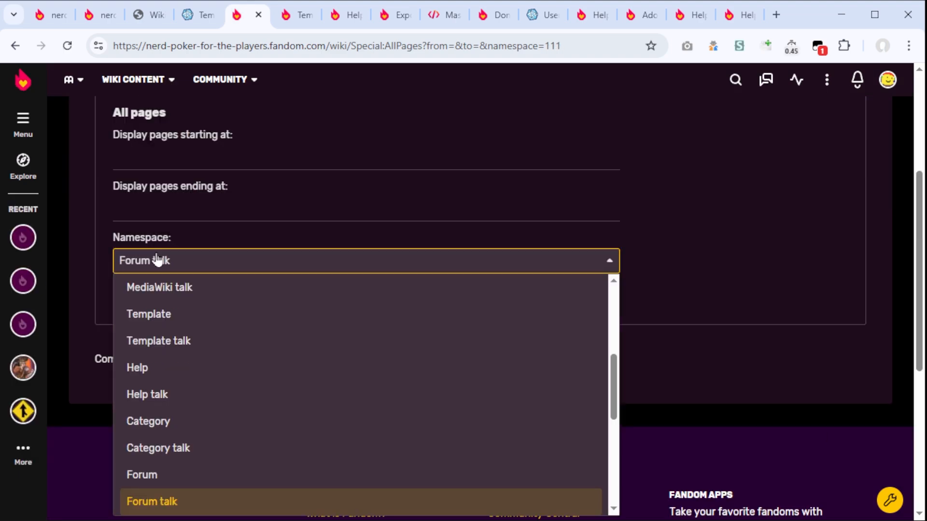
Step: Check the page lists of the namespaces from Forum talk through User blog
click(147, 501)
click(132, 294)
click(176, 268)
click(176, 265)
key(Down)
key(Down)
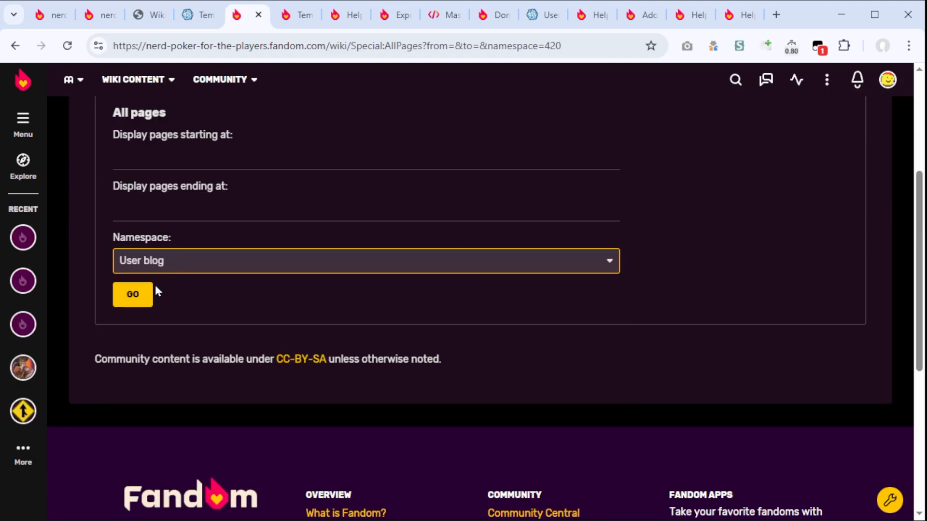
key(Up)
key(Down)
click(138, 292)
Step: List the Blog namespace and view its Blog:Recent posts page
scroll(195, 245, down, 4)
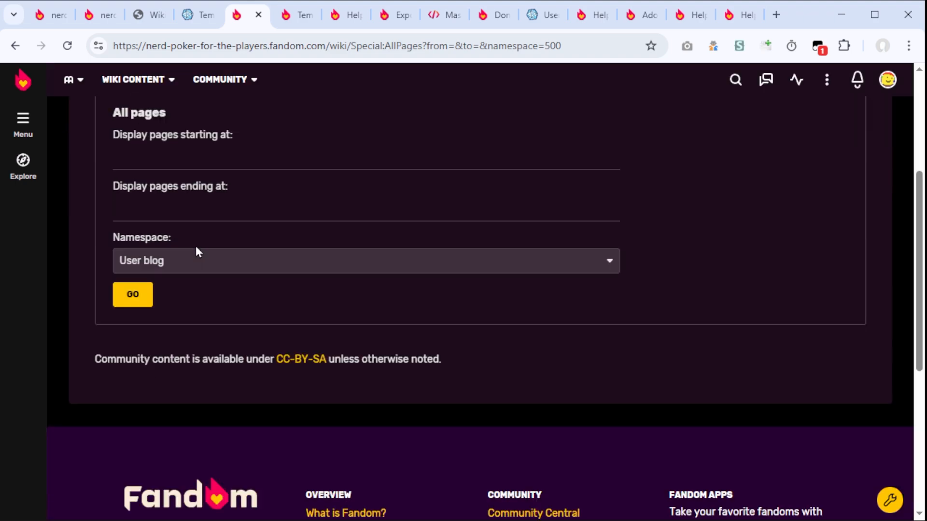
click(174, 198)
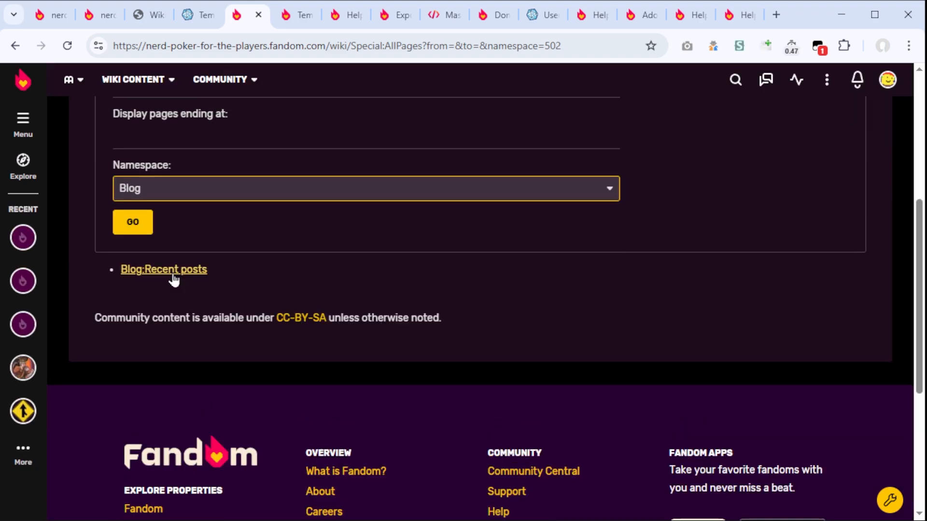
click(174, 277)
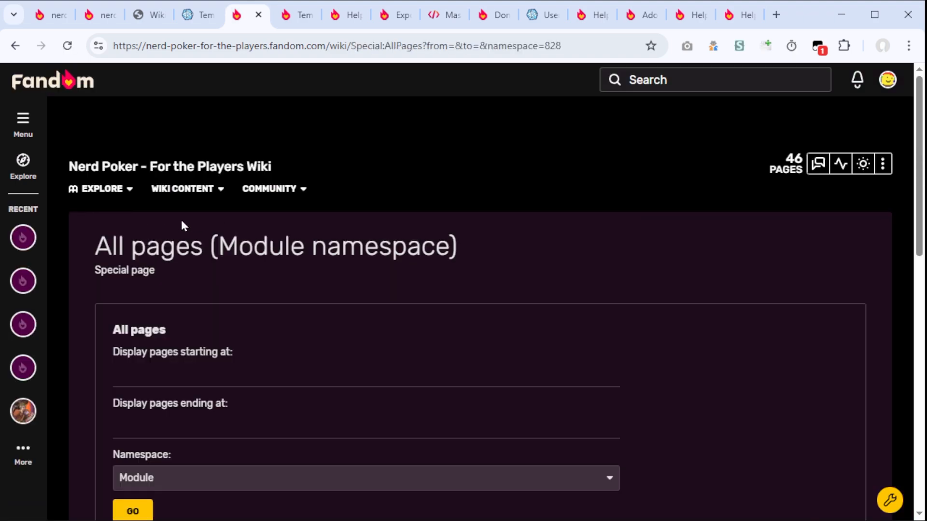
scroll(179, 227, down, 4)
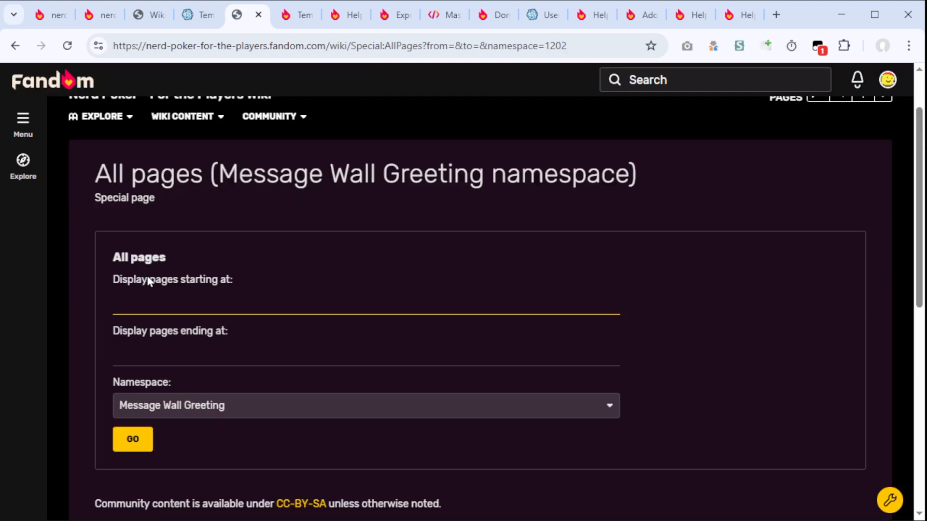
Step: List the wiki's pages in the Board namespace
scroll(149, 275, down, 3)
key(Down)
click(136, 293)
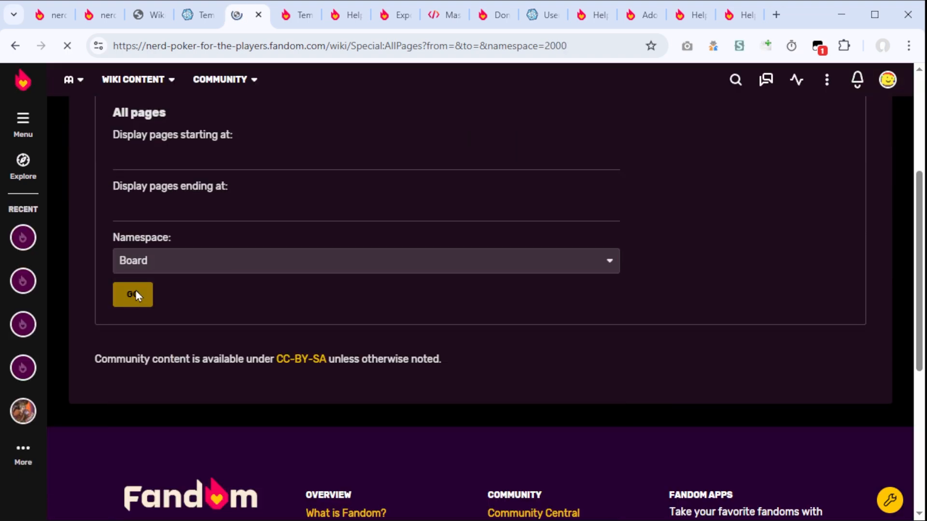
Step: List the wiki's pages in the Board Thread namespace
scroll(137, 289, down, 3)
click(154, 267)
key(Down)
key(Return)
click(130, 299)
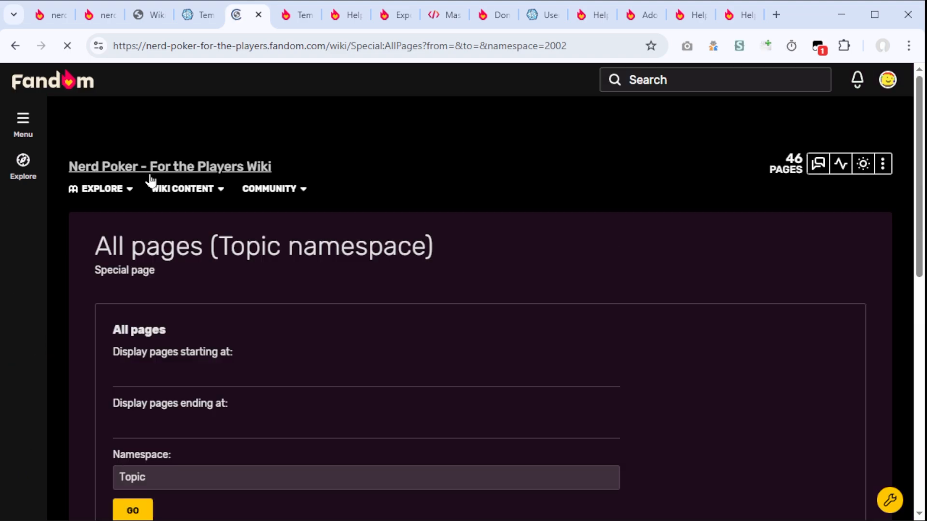
Step: Check the page lists of the namespaces that follow Topic, ending with Map talk
scroll(151, 186, down, 3)
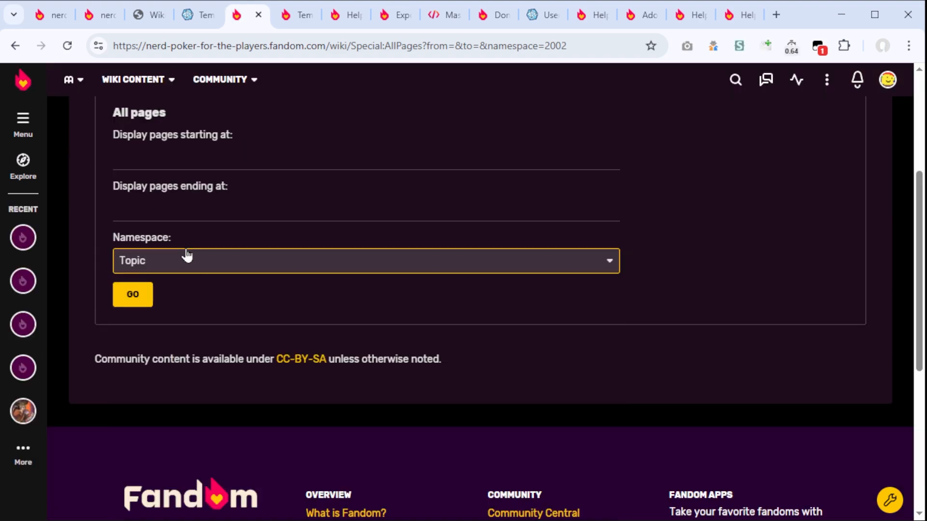
key(Down)
click(139, 292)
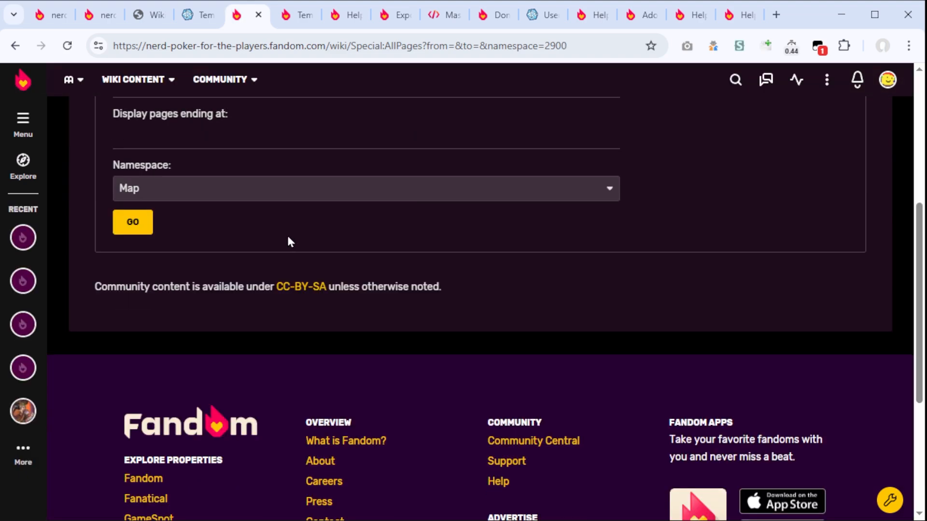
click(197, 191)
key(Down)
click(140, 218)
scroll(194, 203, down, 4)
scroll(204, 199, up, 4)
scroll(174, 212, down, 3)
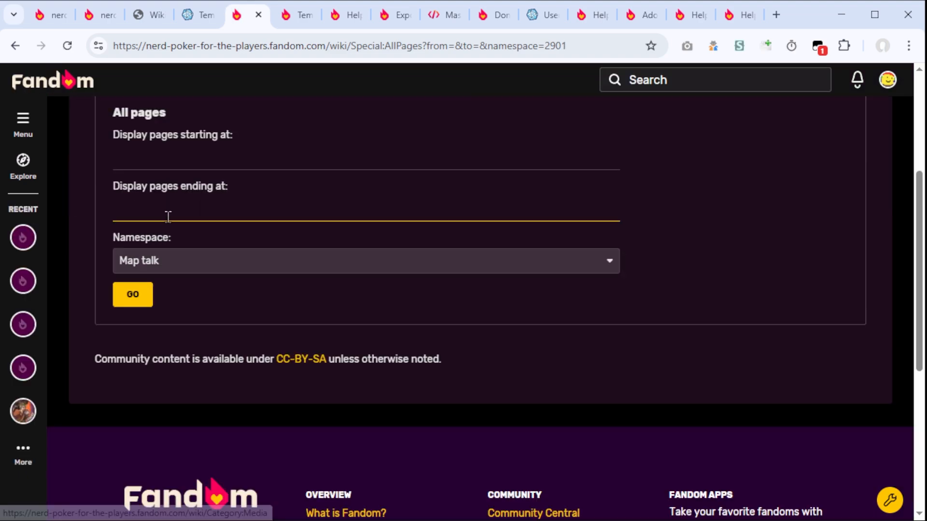
Step: Switch the page list back to the (Main) namespace
scroll(168, 217, down, 2)
click(183, 188)
click(182, 220)
click(133, 222)
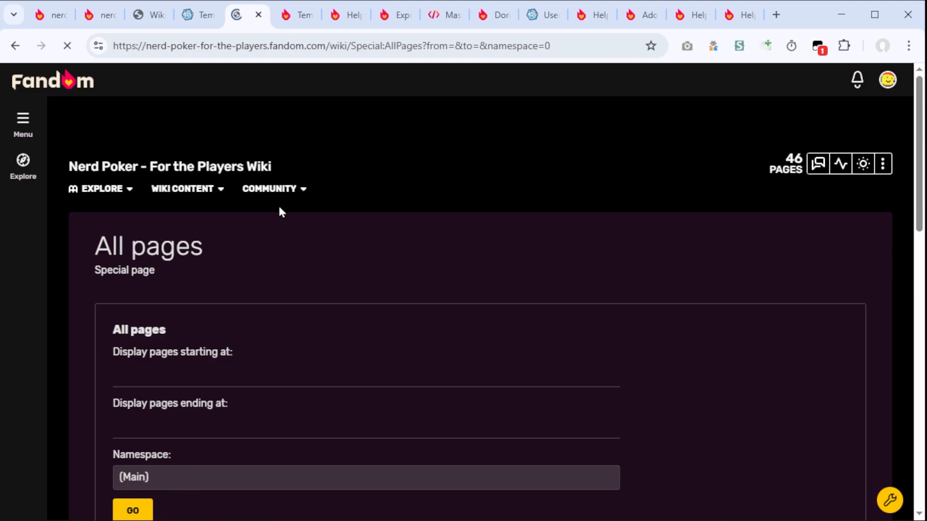
Step: Review the donor wiki's (Main) page list and its JSON counterpart from the api.php?action=query&list=allpages&aplimit=max&format=json address
scroll(197, 213, down, 5)
drag(756, 394, 89, 118)
key(ctrl+2)
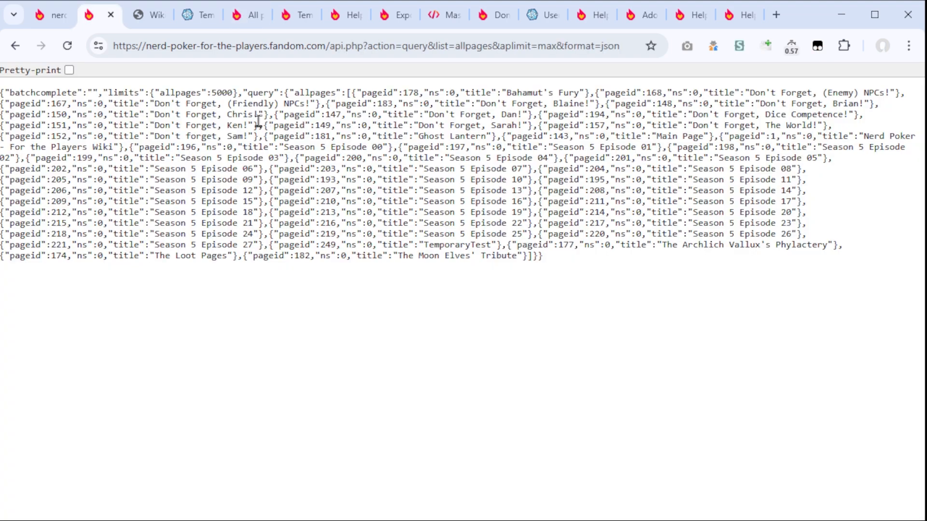
click(271, 46)
drag(329, 46, 696, 72)
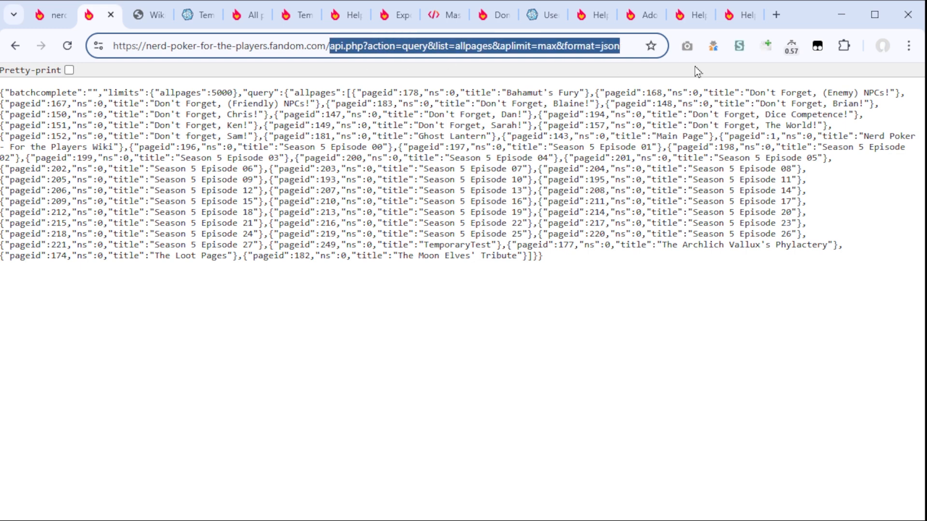
drag(601, 46, 190, 57)
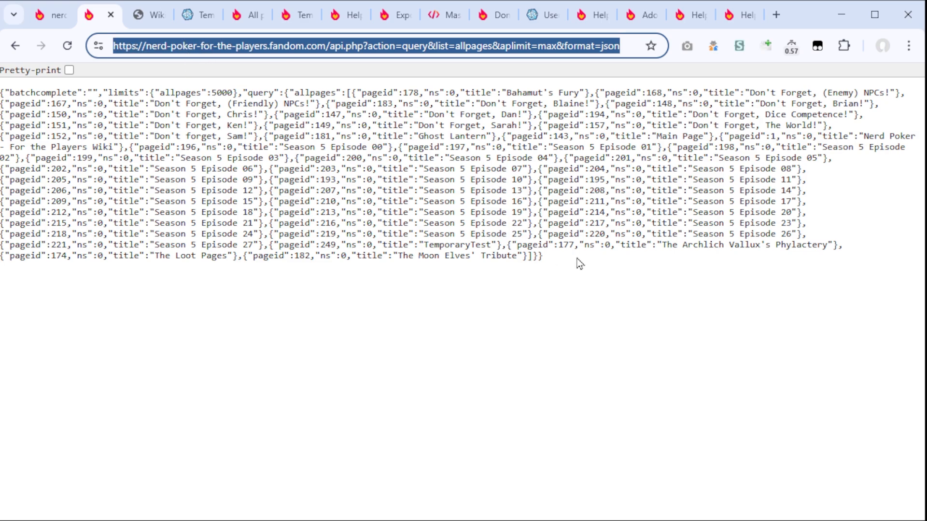
Step: Reload the recipient Nerd Poker Wiki's allpages API output and look through it
click(43, 19)
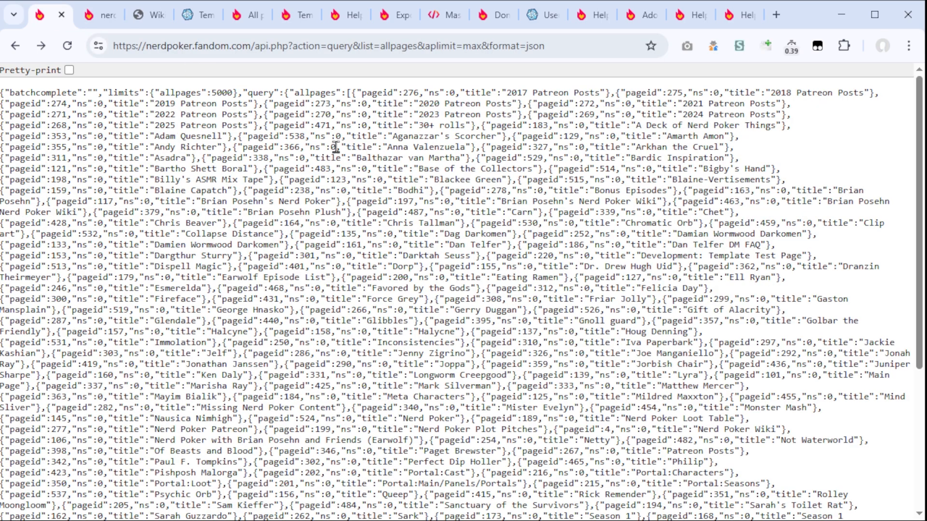
key(F5)
scroll(300, 148, down, 1)
Step: Paste the donor wiki's JSON page list into the second input box of the wiki comparison tool
click(145, 15)
click(498, 180)
key(ctrl+v)
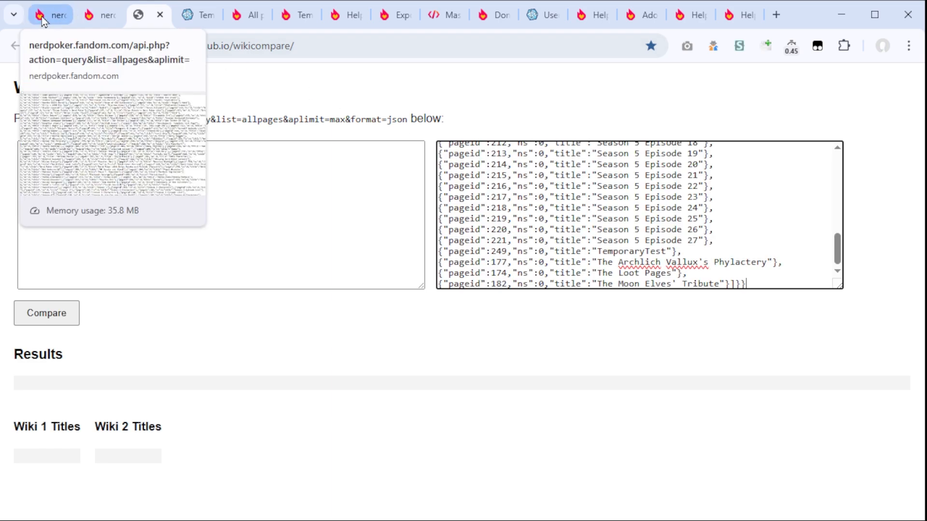
Step: Compare the recipient wiki's JSON page list with the donor's and check the titles found in both
click(49, 22)
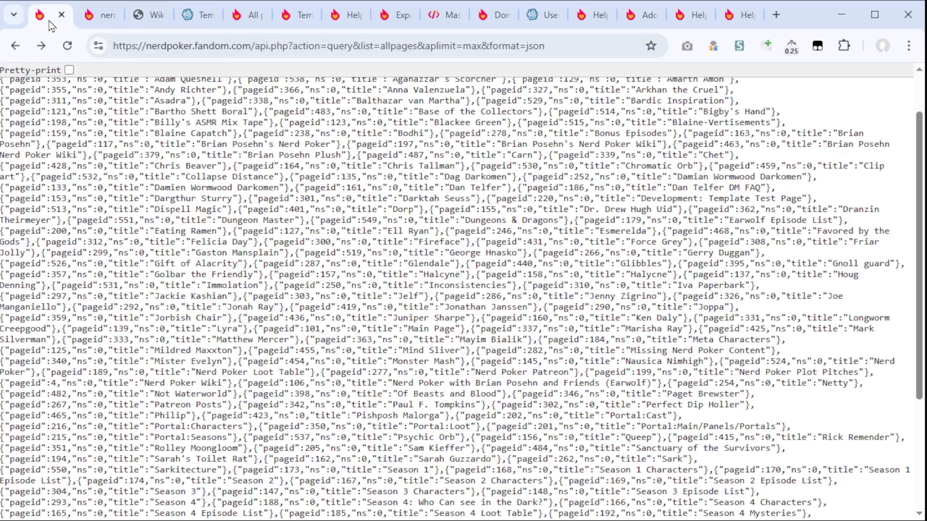
key(ctrl+3)
scroll(227, 219, up, 3)
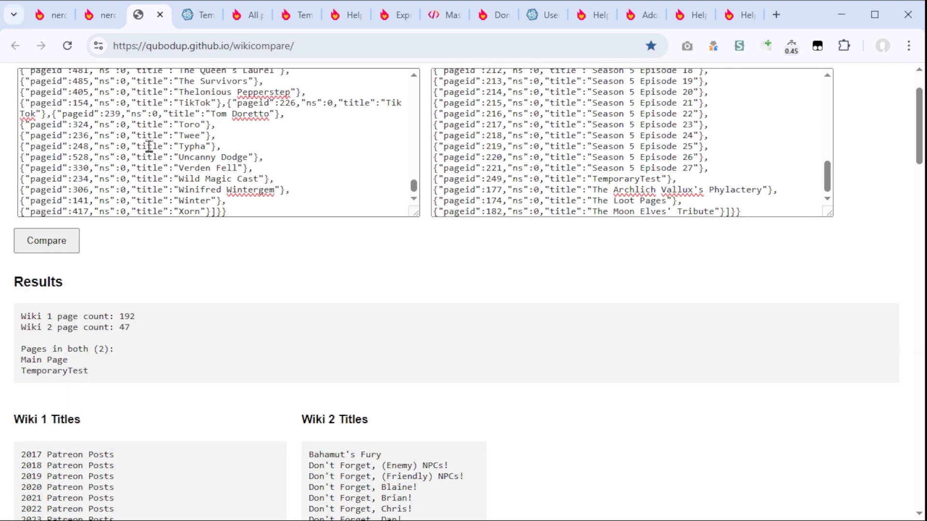
scroll(149, 146, up, 10)
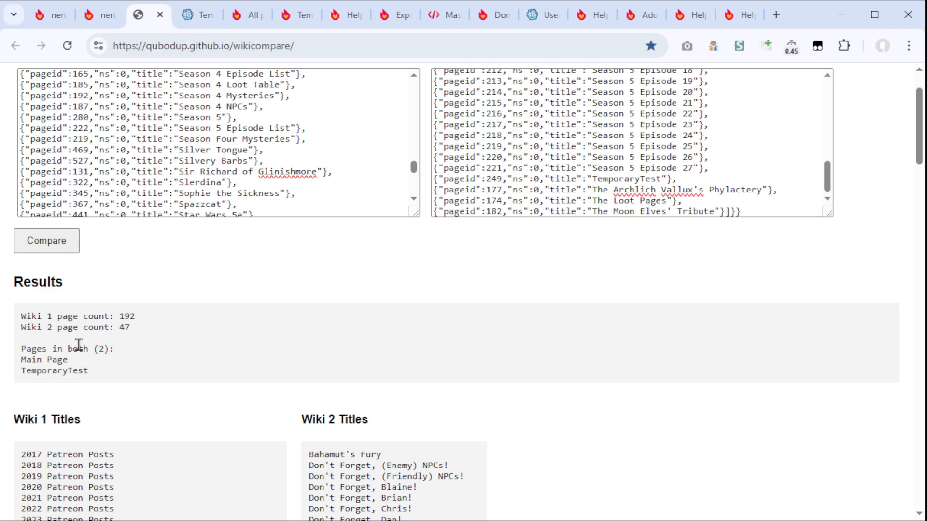
drag(61, 361, 32, 363)
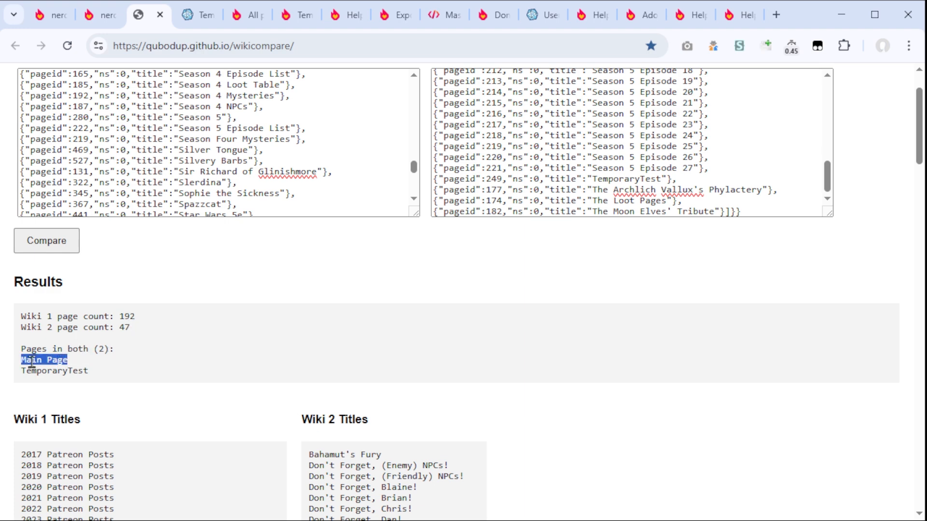
double_click(58, 372)
Step: Compare the TemporaryTest pages and their revision histories on both wikis, placing the donor's tab before the recipient's
click(201, 24)
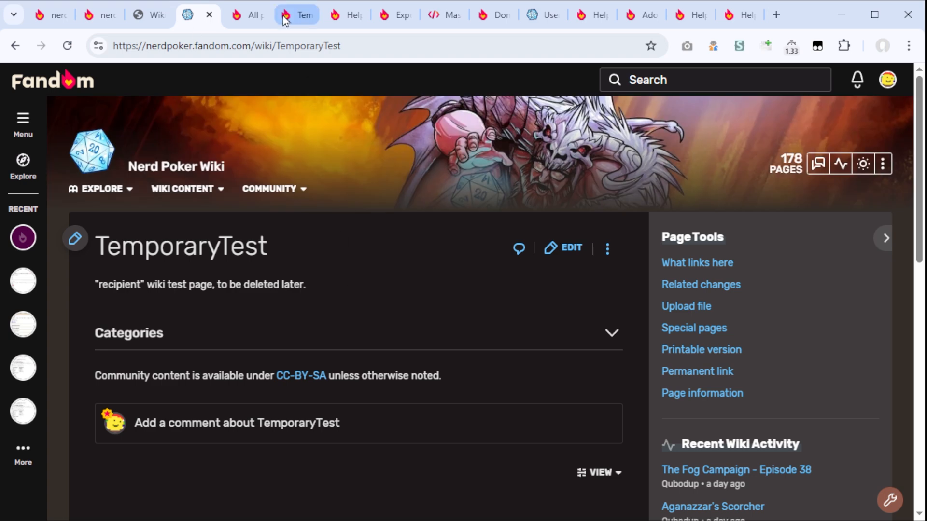
drag(302, 15, 205, 38)
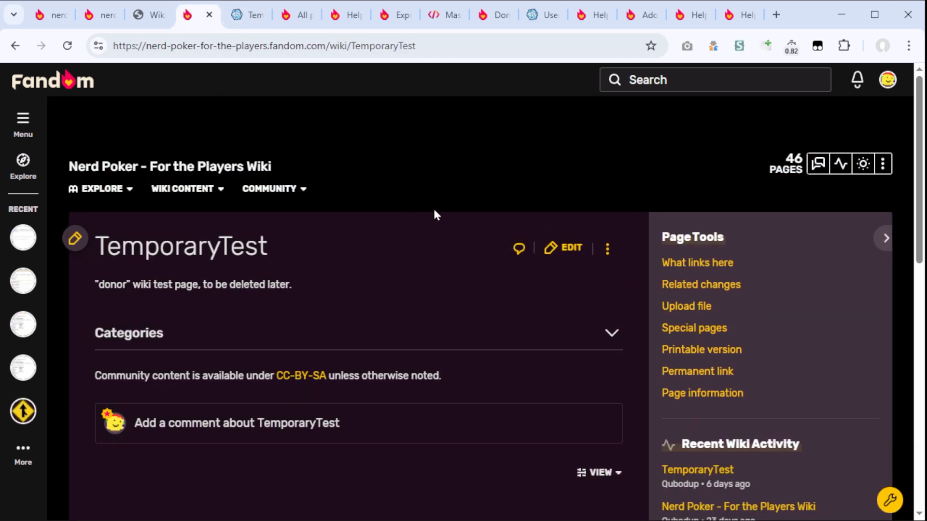
key(ctrl+Tab)
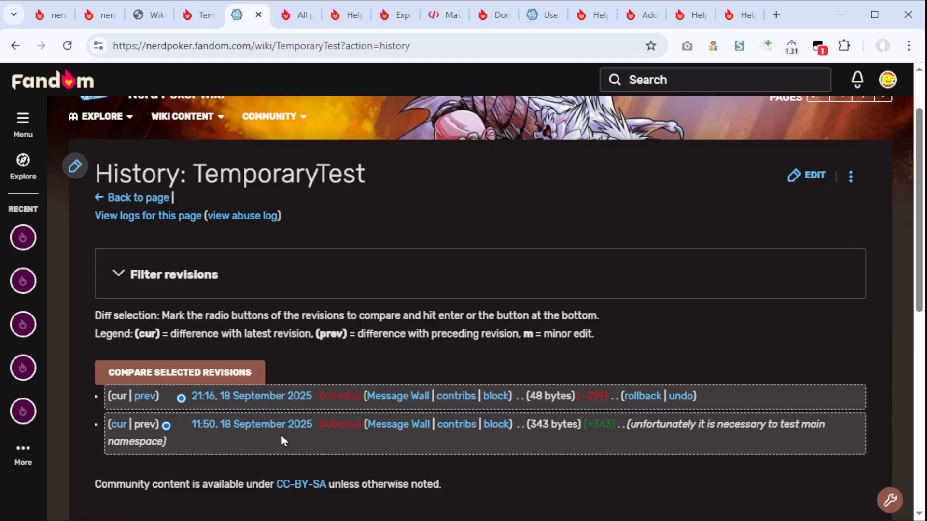
key(ctrl+shift+Tab)
scroll(357, 329, up, 3)
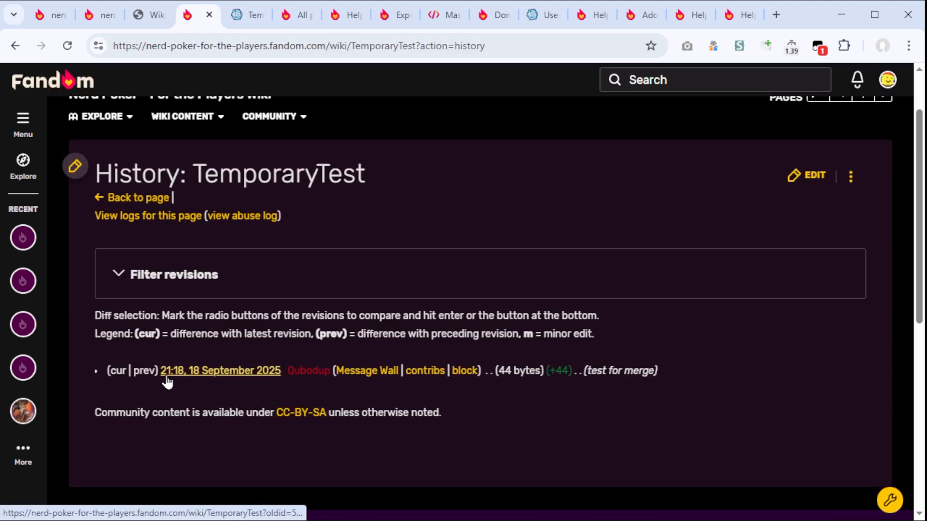
key(ctrl+Tab)
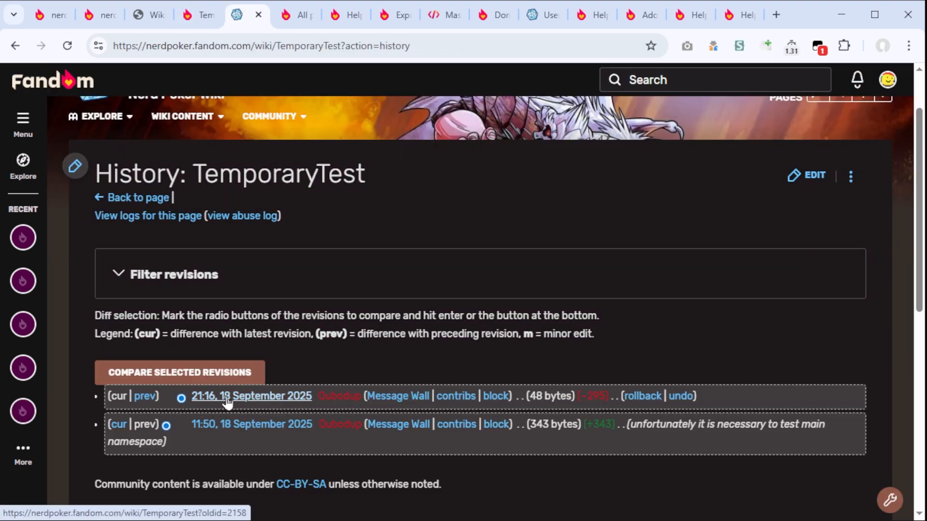
key(ctrl+shift+Tab)
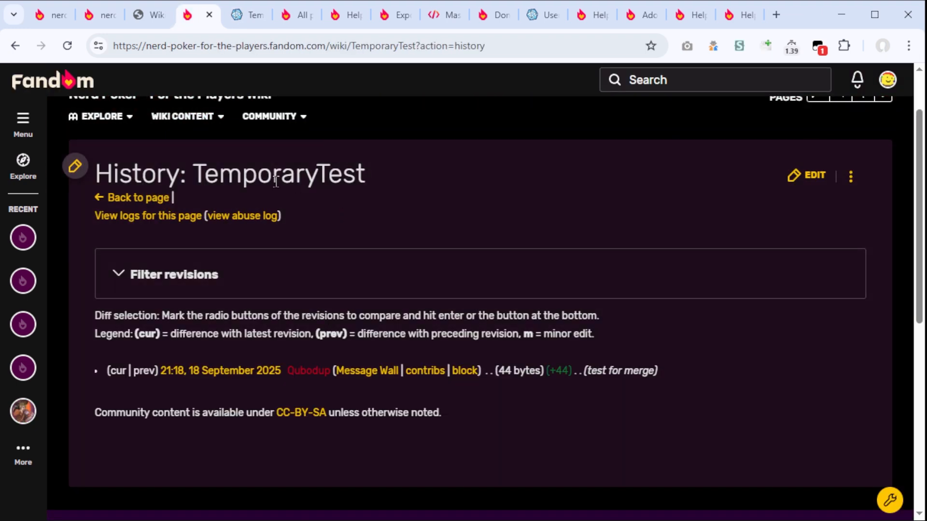
scroll(276, 181, up, 2)
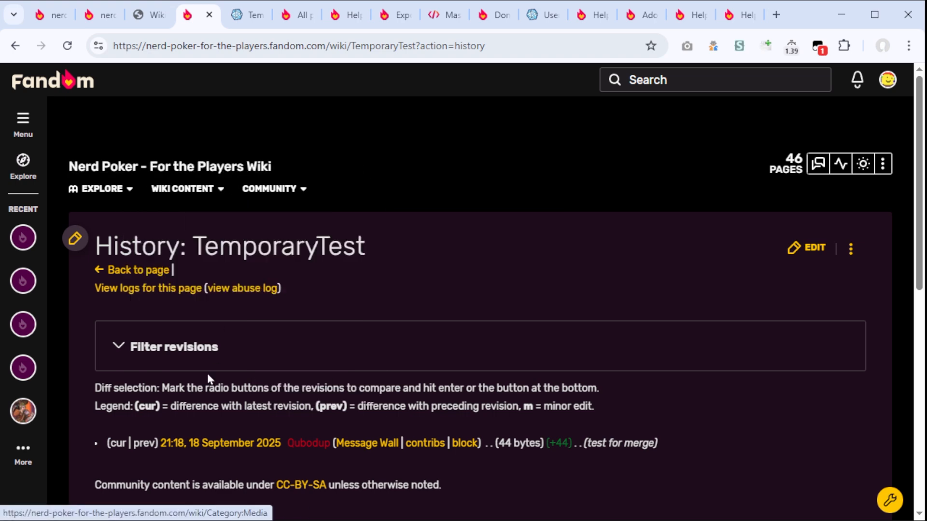
Step: Append "Test edit" to the recipient wiki's TemporaryTest page so that it has the newer revision
key(ctrl+Tab)
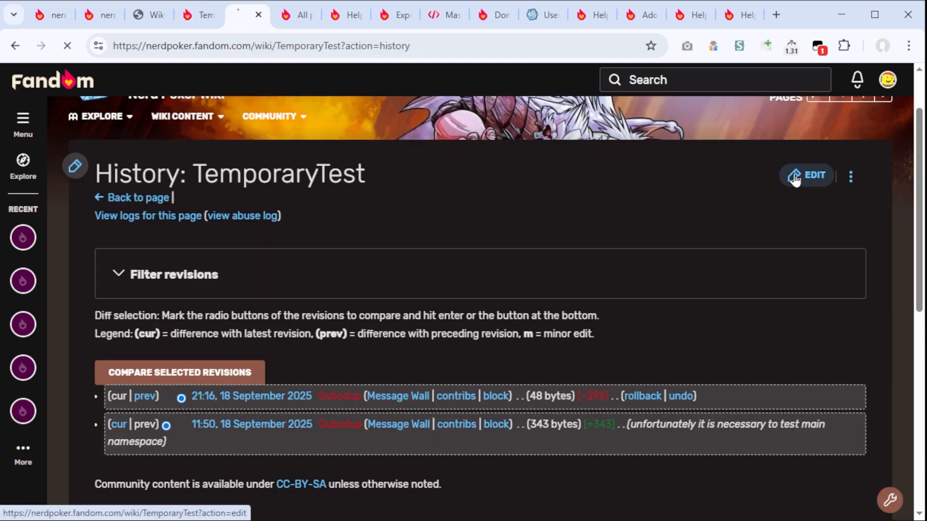
click(795, 179)
scroll(241, 411, down, 5)
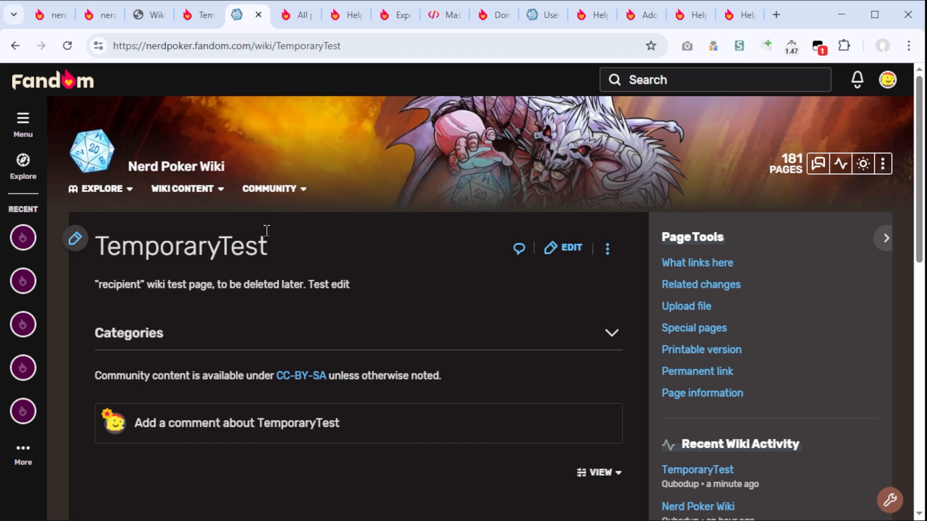
key(ctrl+shift+Tab)
key(ctrl+Tab)
key(ctrl+shift+Tab)
Step: Examine the Wiki 1 and Wiki 2 title lists in the comparison tool, through the end of the Wiki 2 list
triple_click(86, 216)
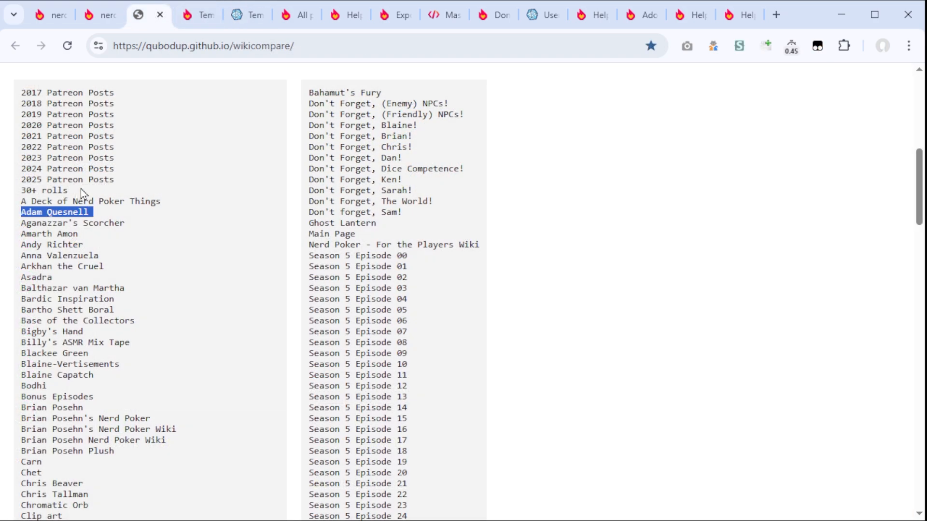
scroll(82, 190, up, 3)
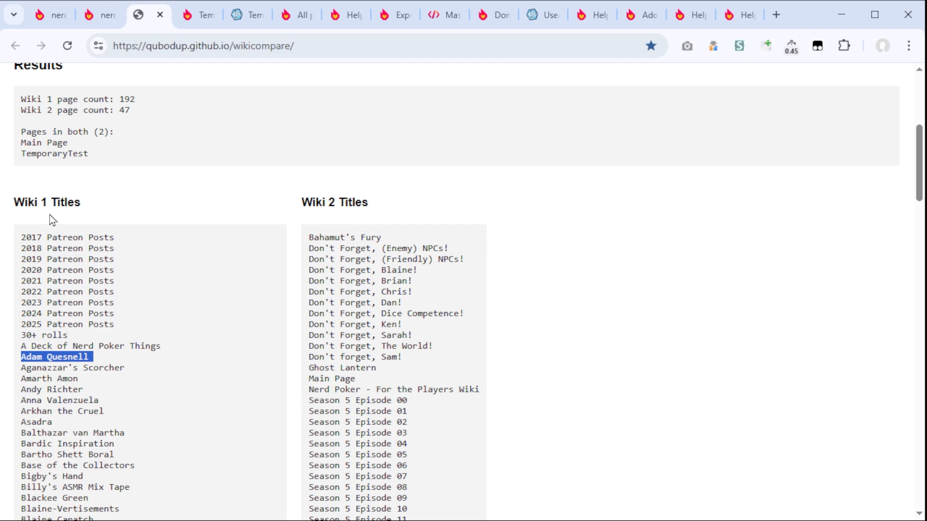
click(358, 234)
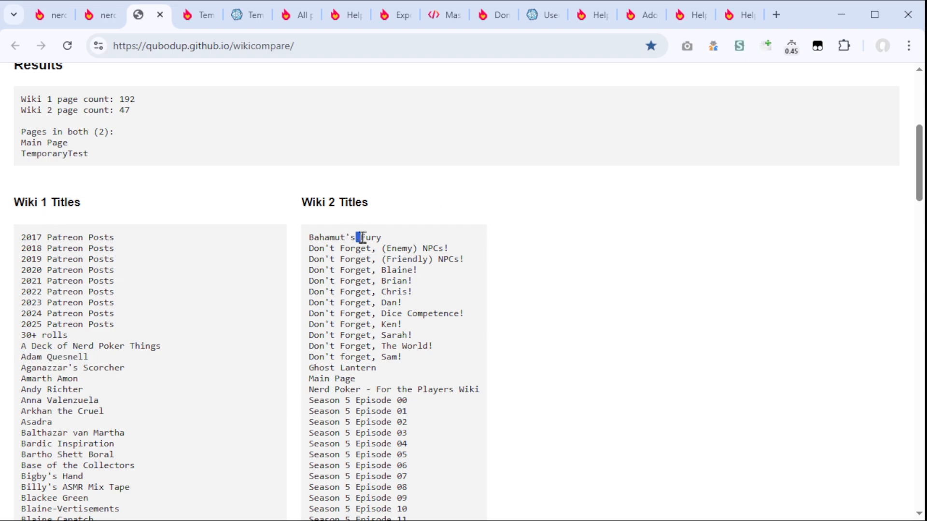
triple_click(361, 237)
scroll(363, 240, down, 10)
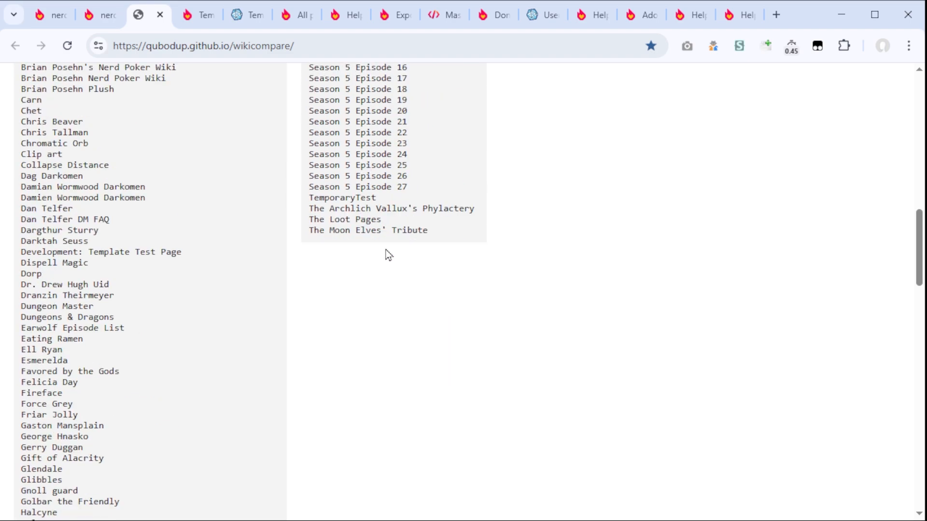
shift+click(447, 232)
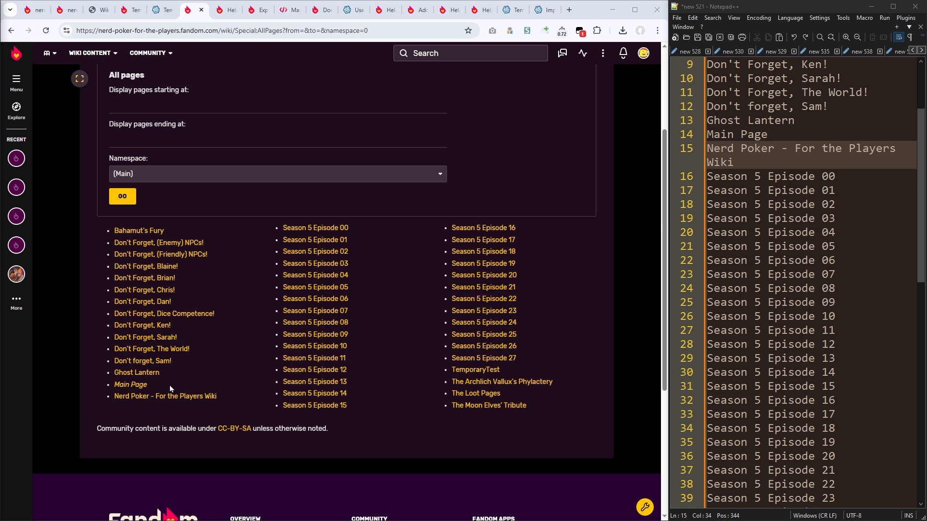
Step: Delete the "Main Page" and "Nerd Poker - For the Players Wiki" lines from the title list in Notepad++
drag(169, 386, 103, 388)
drag(221, 396, 115, 396)
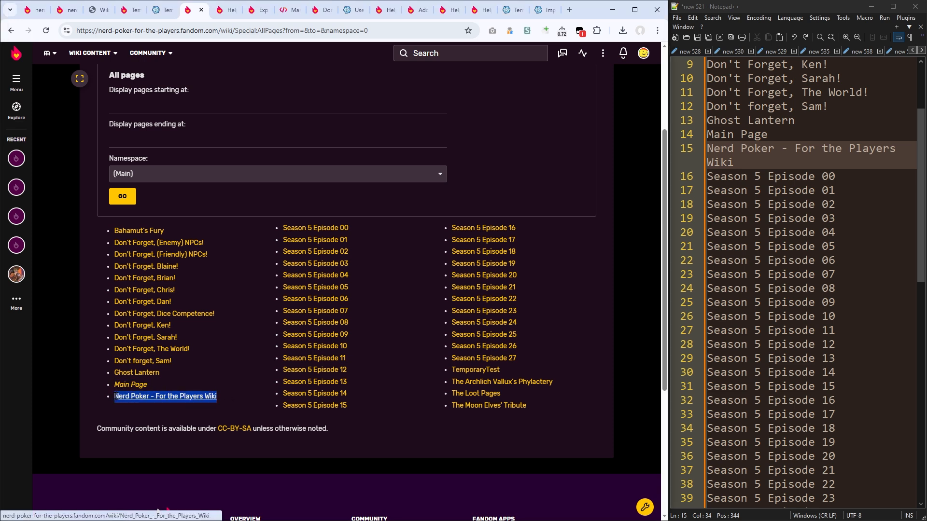
triple_click(750, 135)
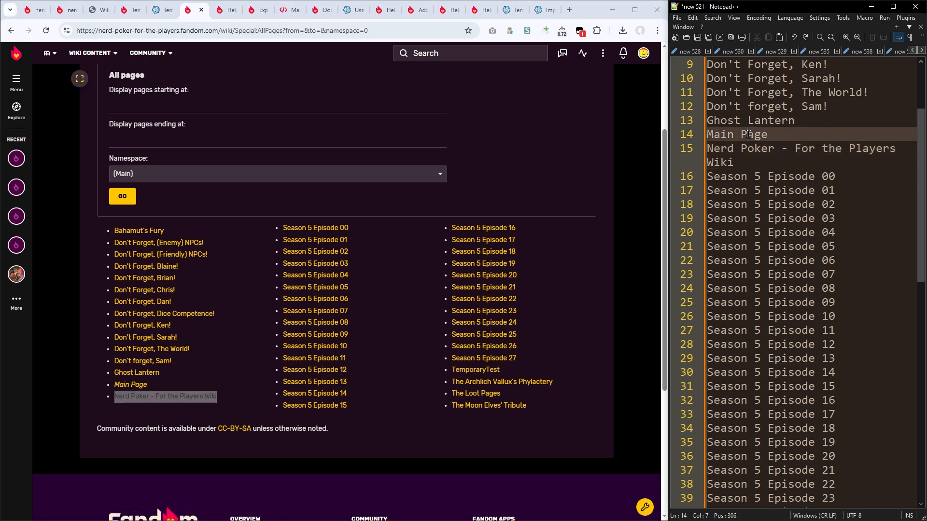
key(Delete)
triple_click(750, 137)
key(Delete)
Step: Check the Season 5 Episode 00 to 27 titles and open the three pages listed after TemporaryTest in new tabs
click(280, 231)
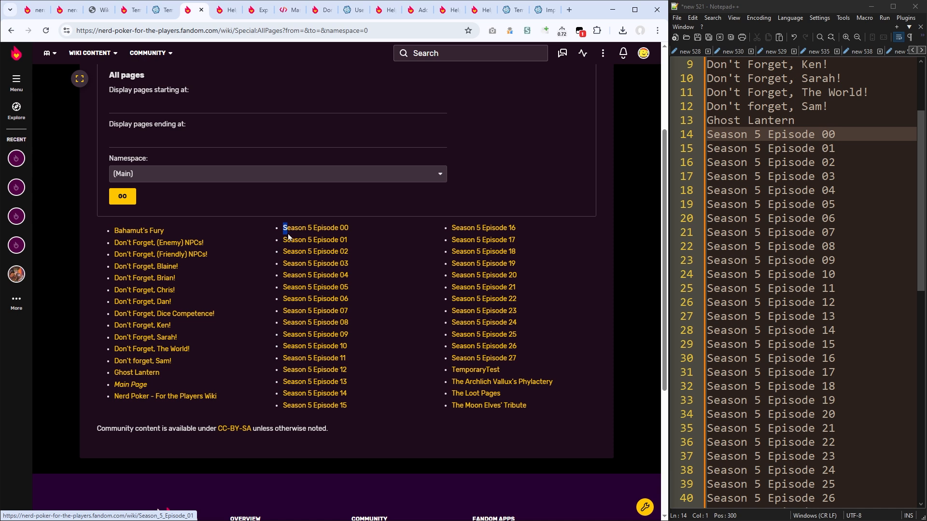
drag(279, 231, 528, 357)
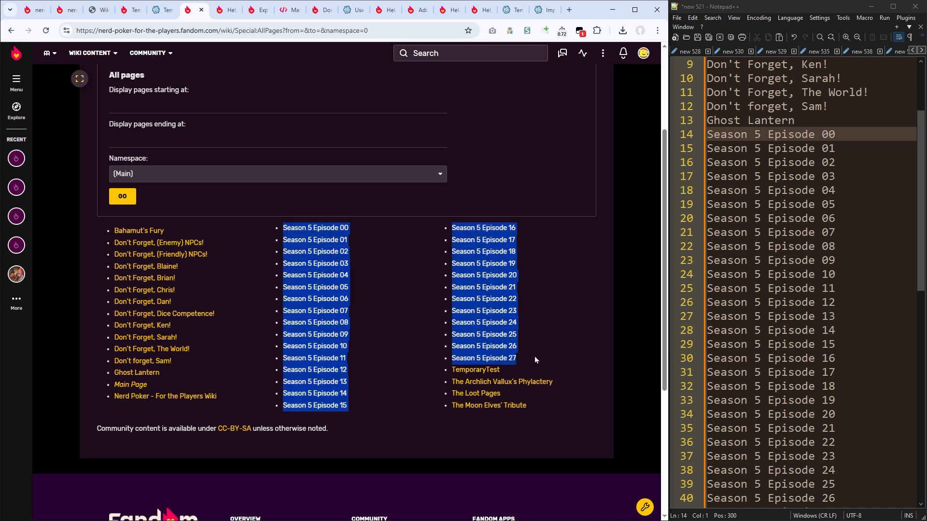
double_click(510, 369)
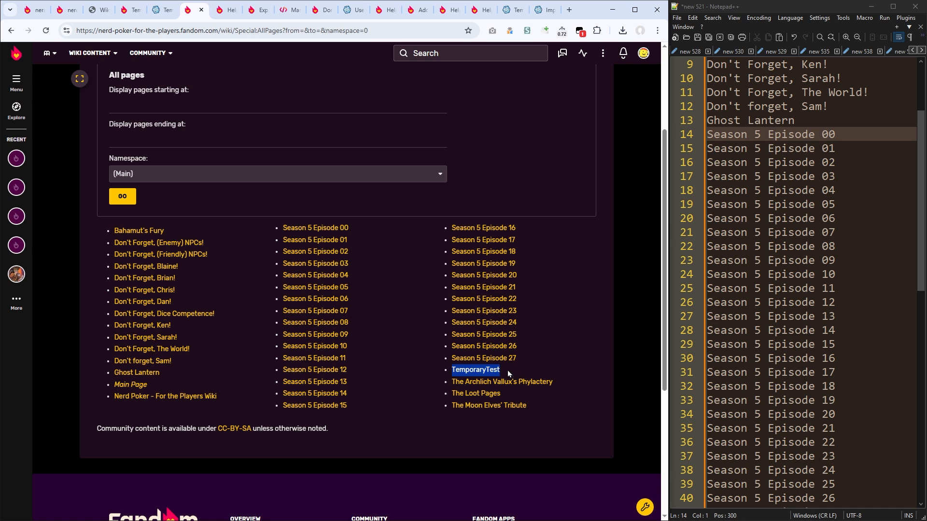
drag(506, 370, 532, 406)
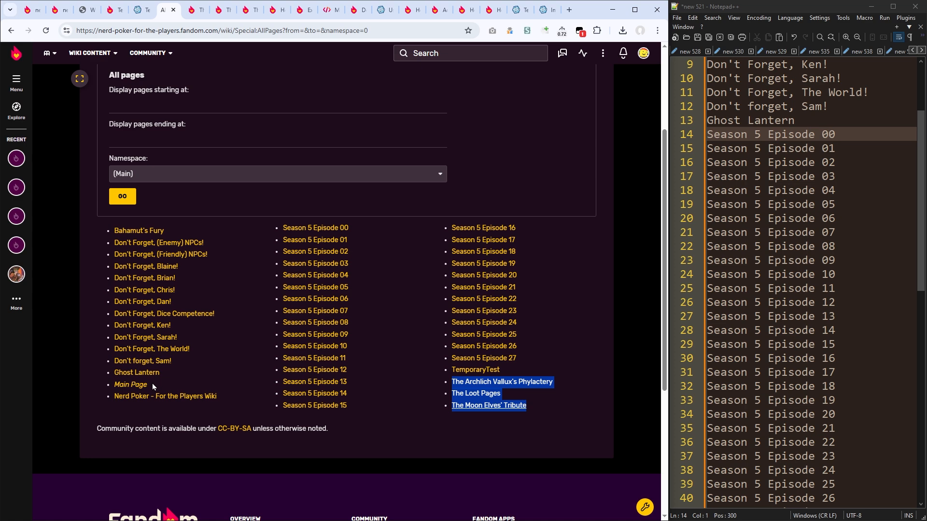
Step: Open the donor wiki pages from Bahamut's Fury through Ghost Lantern in new tabs
drag(167, 372, 90, 230)
middle_click(133, 255)
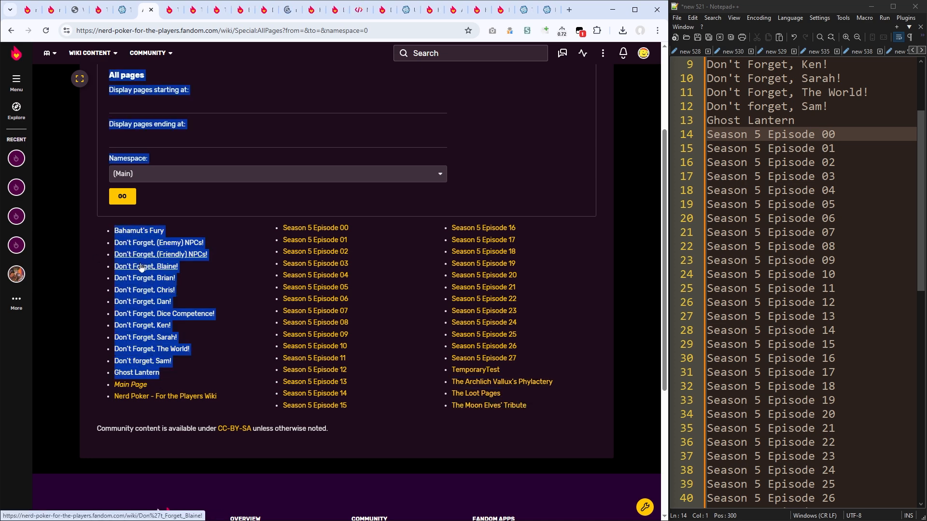
middle_click(137, 266)
middle_click(139, 279)
middle_click(139, 290)
middle_click(140, 303)
middle_click(139, 314)
middle_click(140, 327)
middle_click(139, 338)
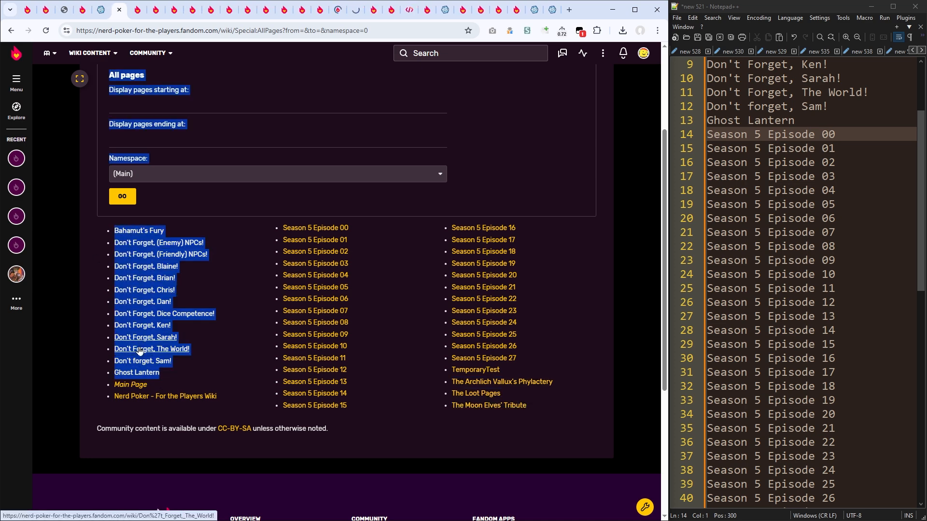
middle_click(139, 350)
middle_click(138, 362)
middle_click(138, 374)
Step: Check The Loot Pages on the donor wiki and delete its line from the Notepad++ title list
key(ctrl+Tab)
triple_click(194, 159)
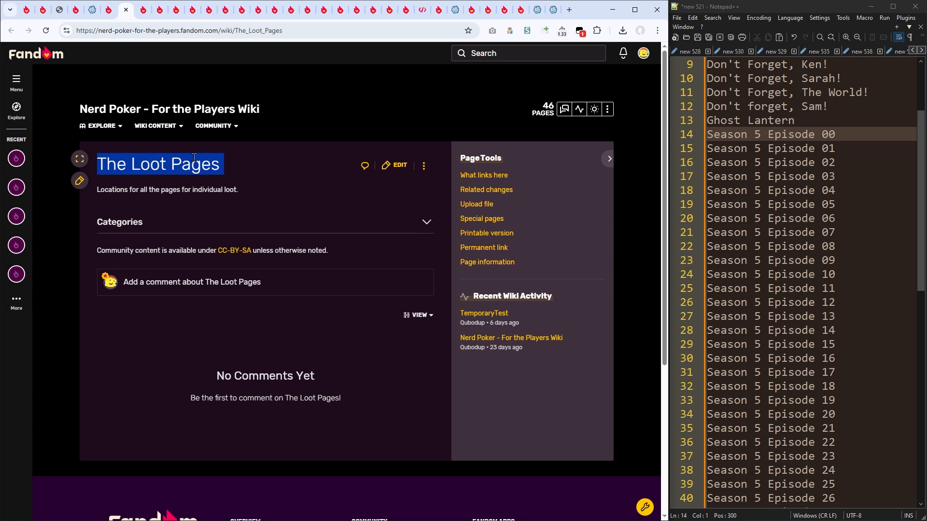
scroll(803, 306, down, 8)
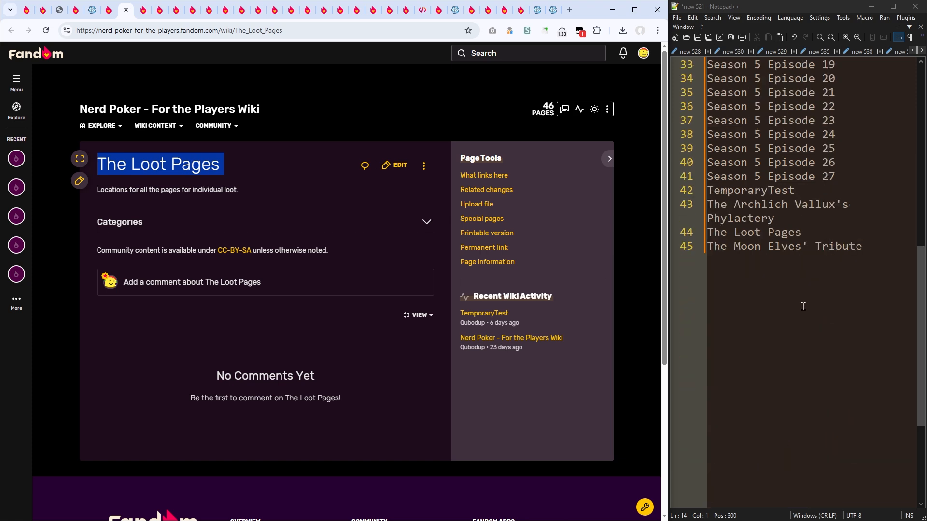
triple_click(756, 236)
key(Delete)
Step: Review the donor pages The Archlich Vallux's Phylactery, The Moon Elves' Tribute and Bahamut's Fury, closing their tabs and The Loot Pages tab
click(190, 177)
key(ctrl+w)
triple_click(190, 178)
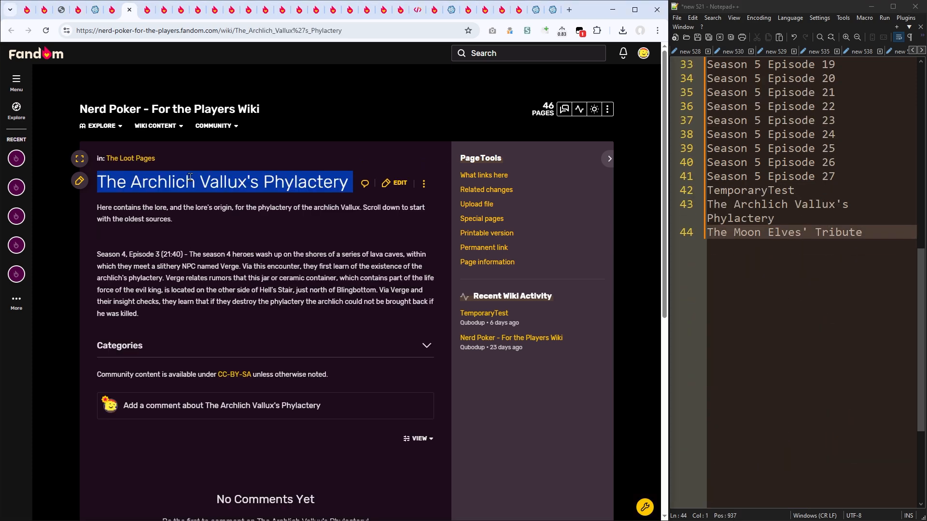
key(ctrl+w)
triple_click(192, 190)
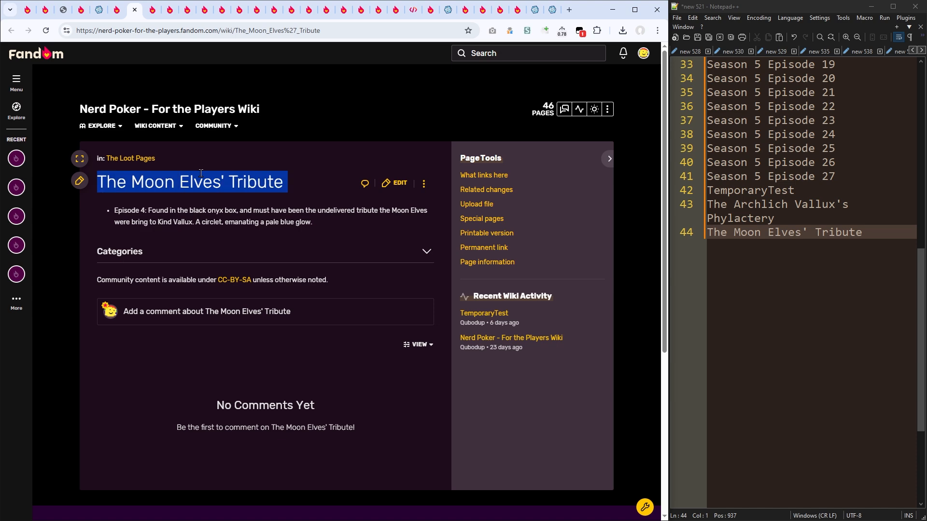
key(ctrl+w)
triple_click(167, 178)
key(ctrl+w)
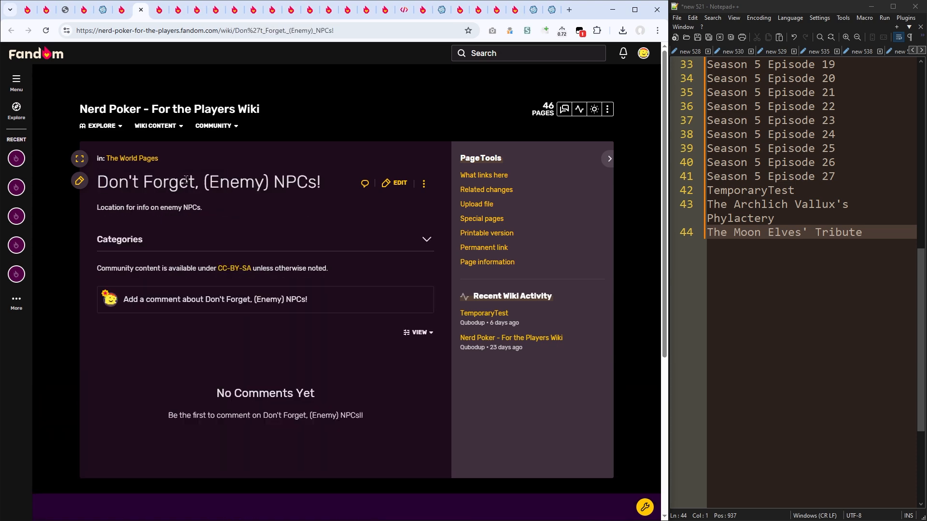
Step: Delete the "Don't Forget, (Enemy) NPCs!" line from the Notepad++ title list and close that page's browser tab
triple_click(188, 179)
scroll(805, 131, up, 10)
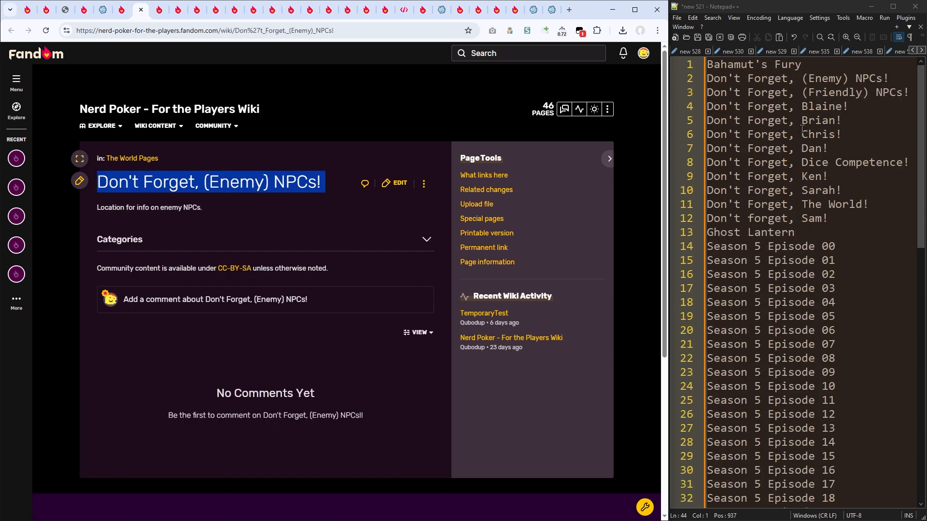
triple_click(804, 84)
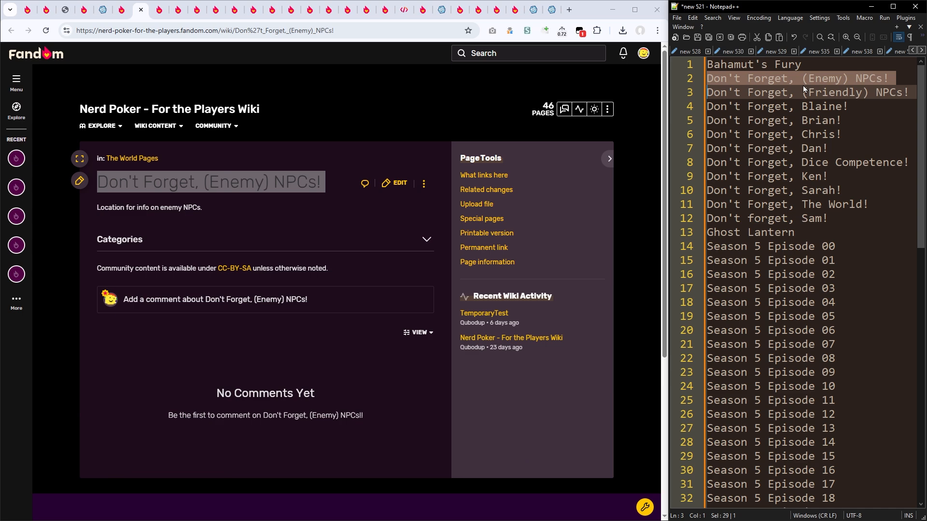
key(Delete)
click(325, 167)
key(ctrl+w)
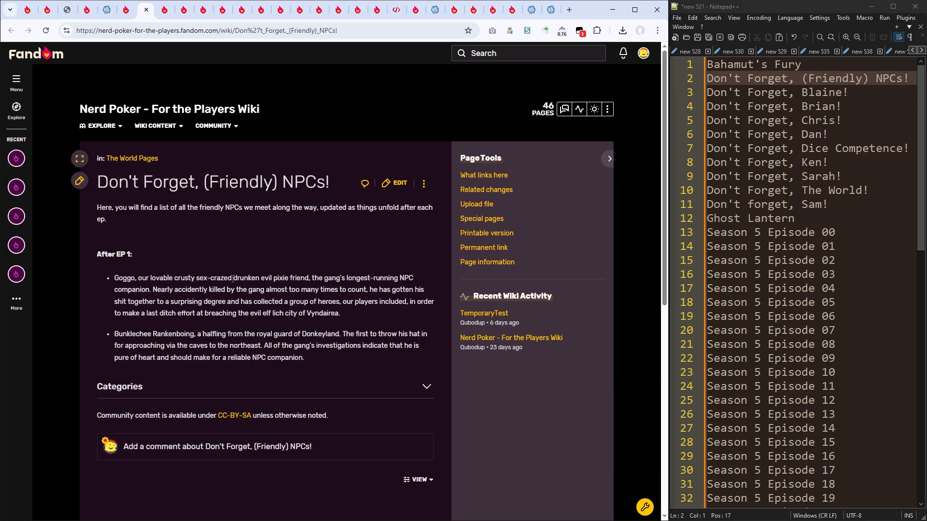
Step: Review the "Don't Forget" pages for (Friendly) NPCs, Blaine, Brian and Chris, closing each tab
key(ctrl+w)
key(ctrl+w)
key(ctrl+w)
key(ctrl+w)
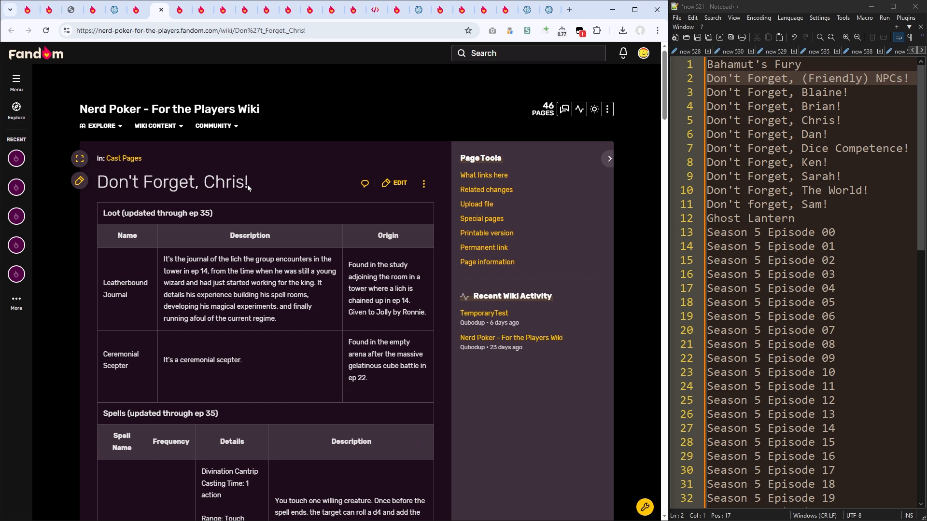
Step: Delete the "Don't Forget, Dan!" line from the Notepad++ title list and close that page's browser tab
click(830, 134)
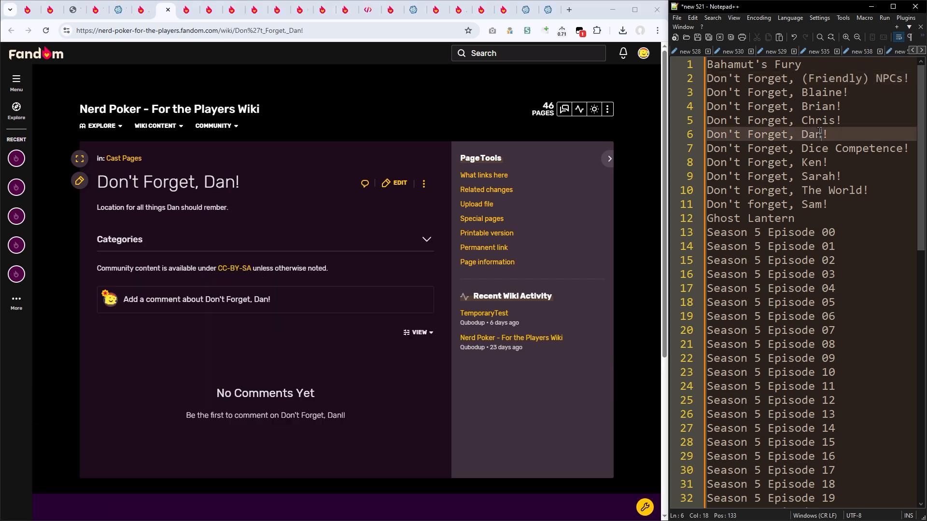
triple_click(821, 136)
key(Delete)
click(215, 180)
key(ctrl+w)
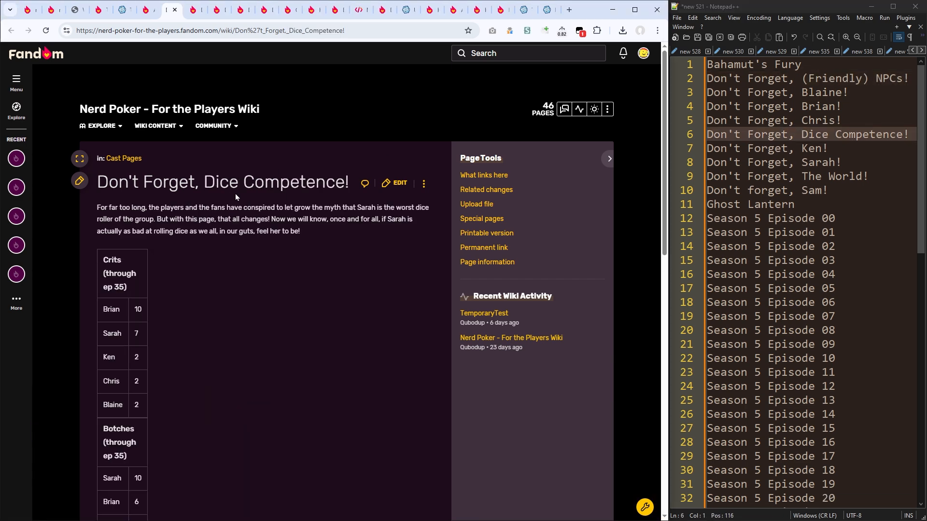
Step: Review the "Don't Forget" pages for Dice Competence, Ken, Sarah and The World, closing each tab
key(ctrl+w)
key(ctrl+w)
key(ctrl+w)
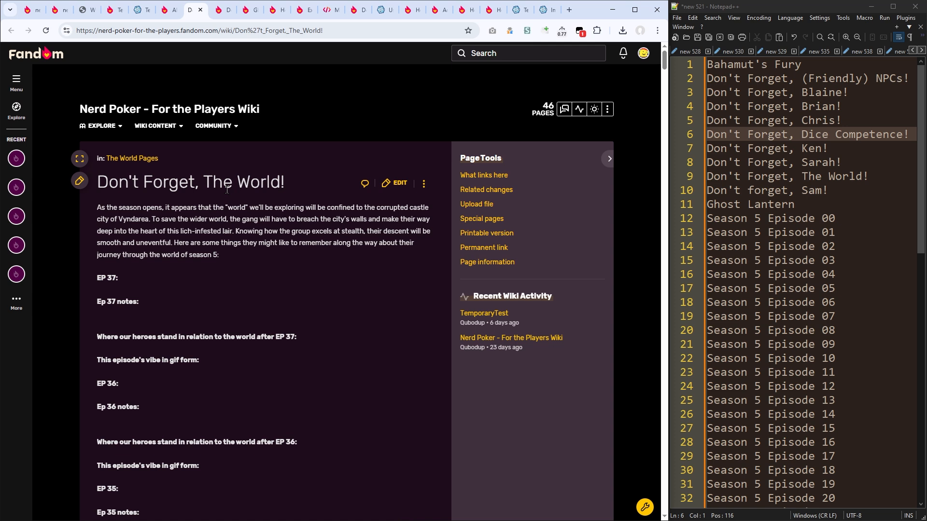
key(ctrl+w)
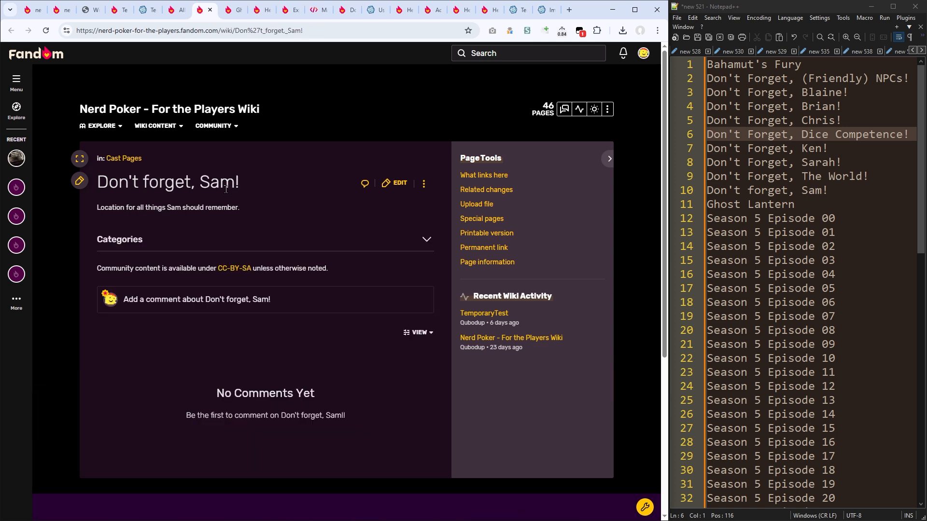
Step: Delete the "Don't forget, Sam!" line from the Notepad++ title list and close the Sam and Ghost Lantern tabs
triple_click(759, 189)
key(Delete)
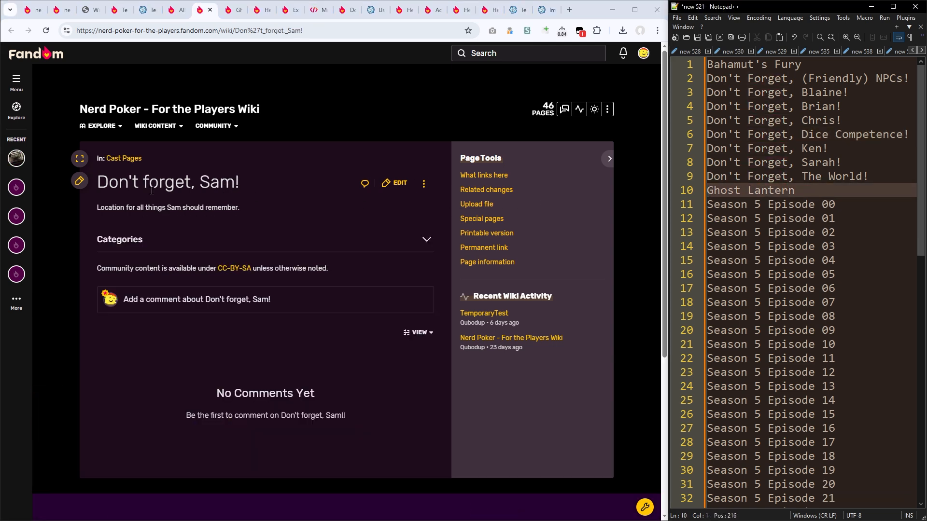
click(282, 195)
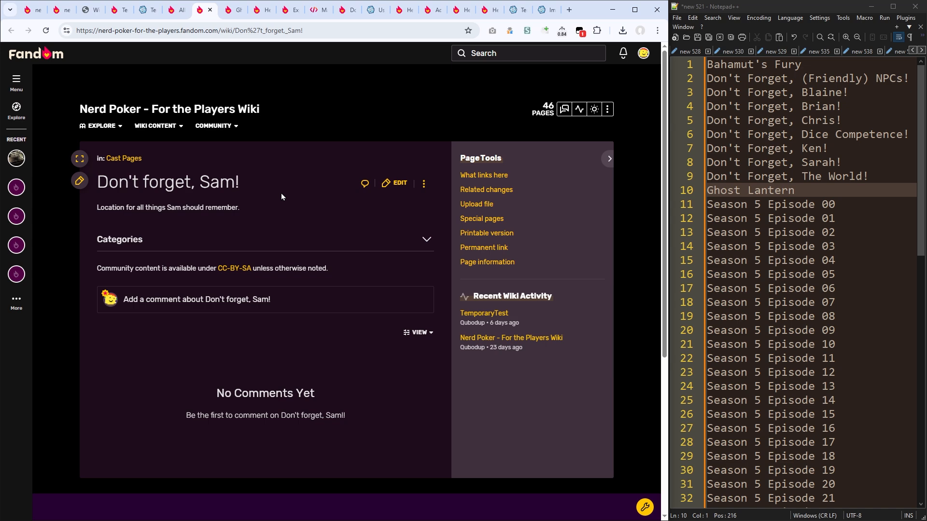
key(ctrl+w)
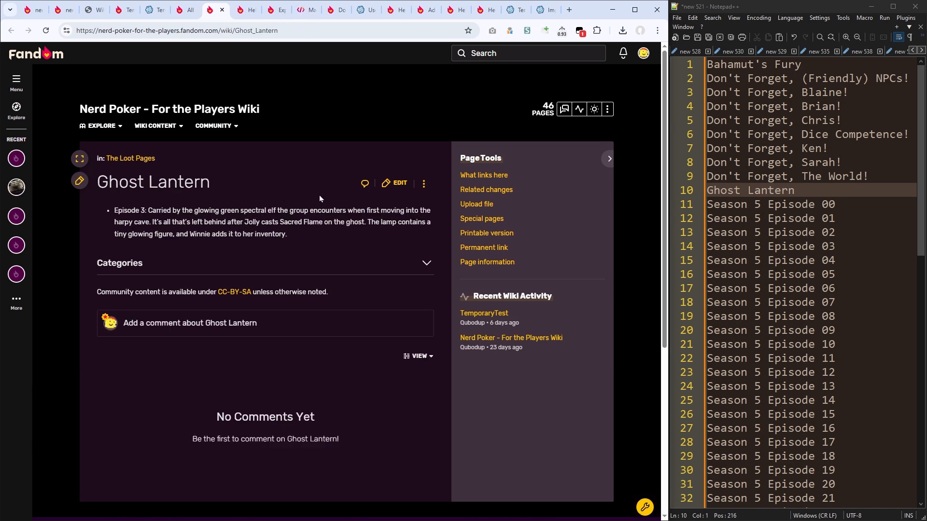
key(ctrl+w)
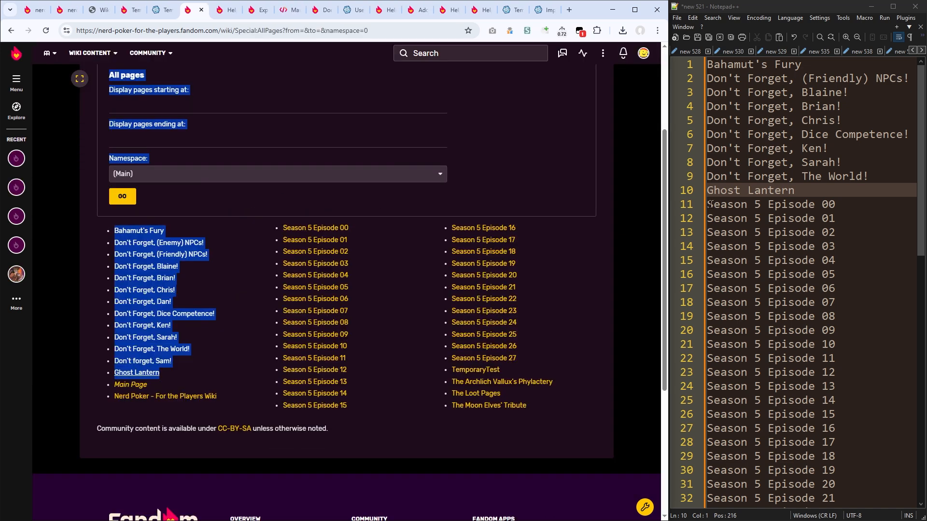
Step: Copy the whole trimmed title list from Notepad++ into the manual page list on the donor wiki's Special:Export page
scroll(710, 204, down, 7)
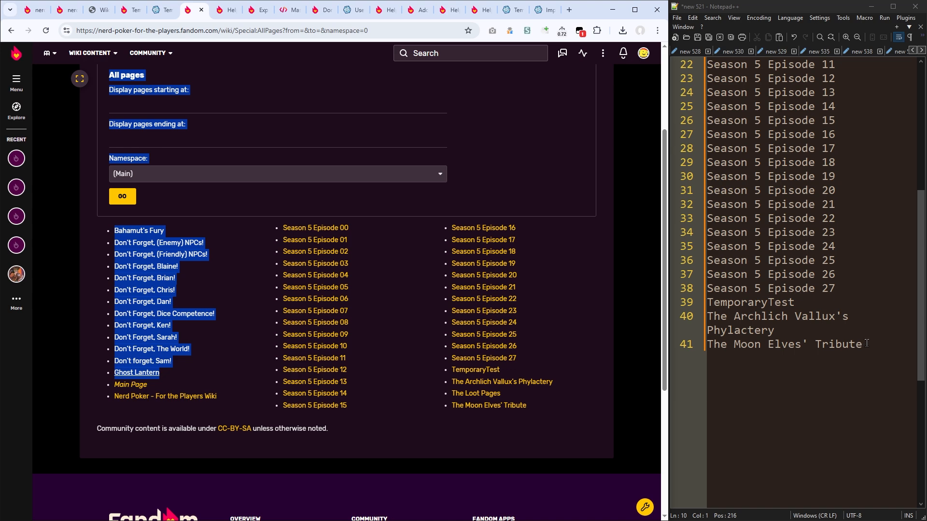
drag(866, 343, 672, 64)
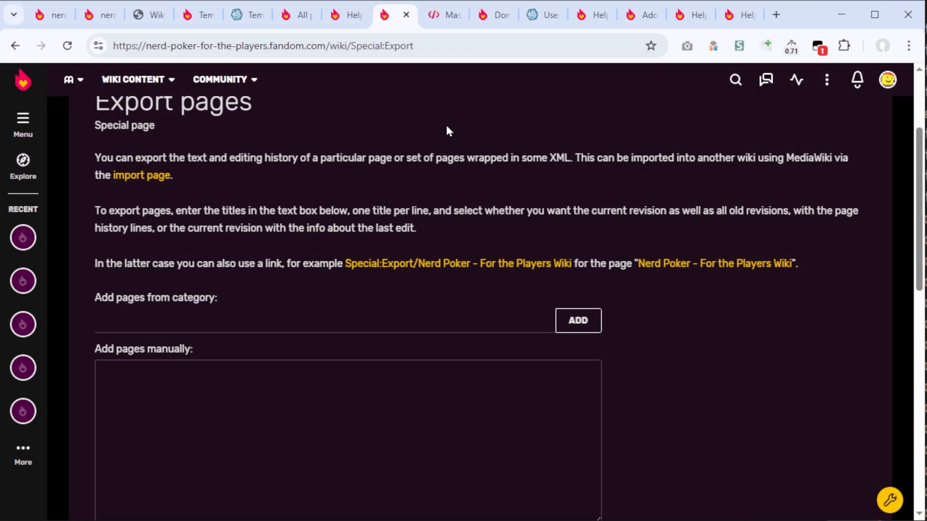
scroll(446, 130, down, 3)
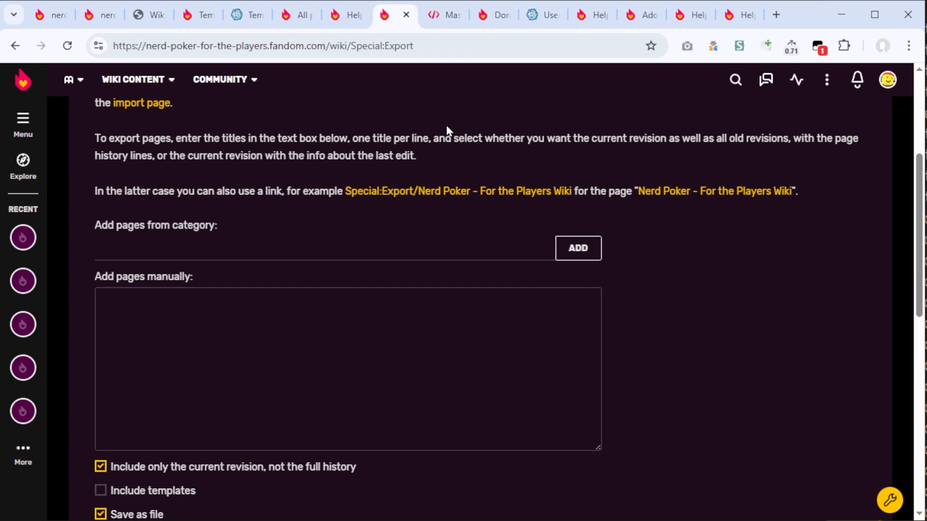
drag(189, 139, 83, 141)
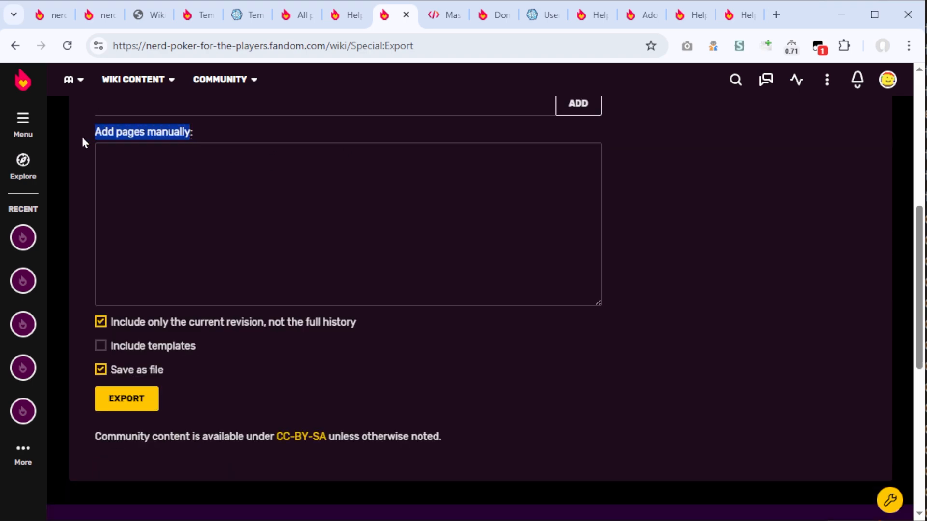
click(924, 141)
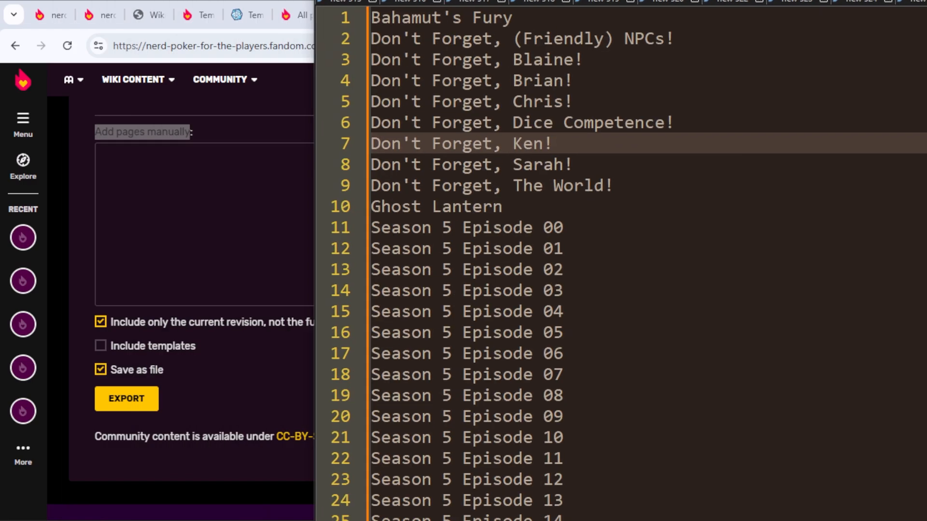
key(ctrl+a)
key(ctrl+c)
click(207, 194)
key(ctrl+v)
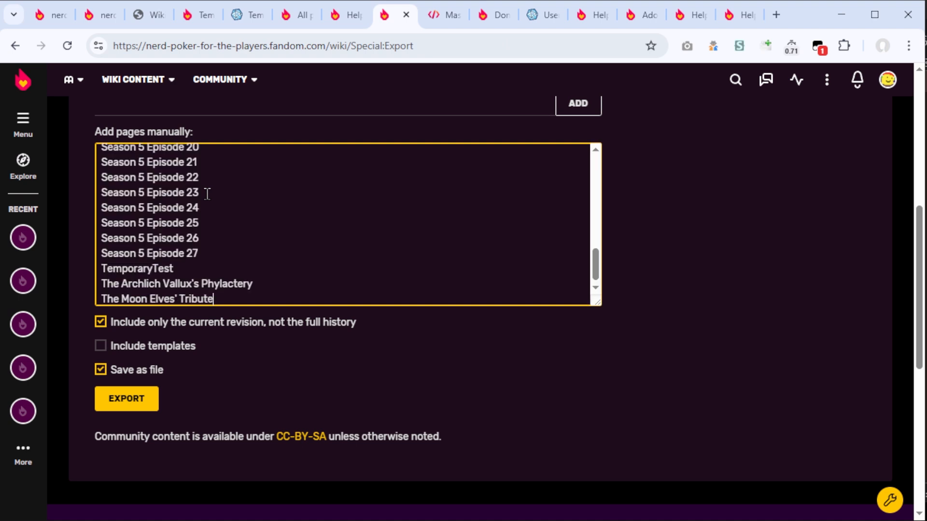
Step: Export the listed pages to a file with their full history and inspect the downloaded XML in Notepad++
click(151, 325)
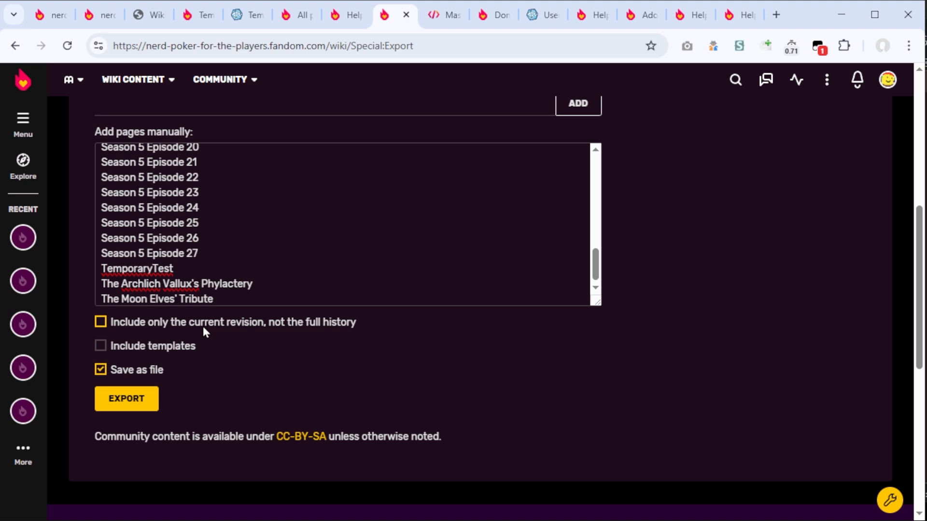
click(138, 402)
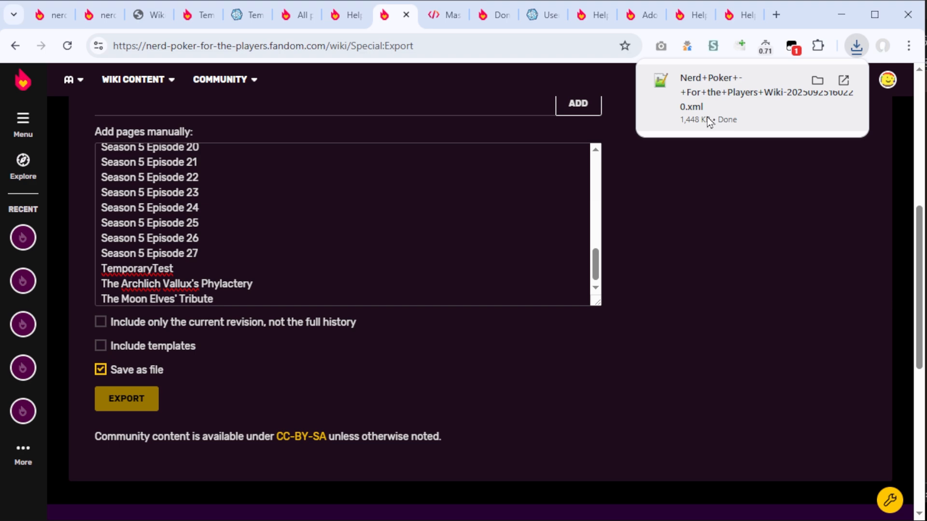
click(821, 94)
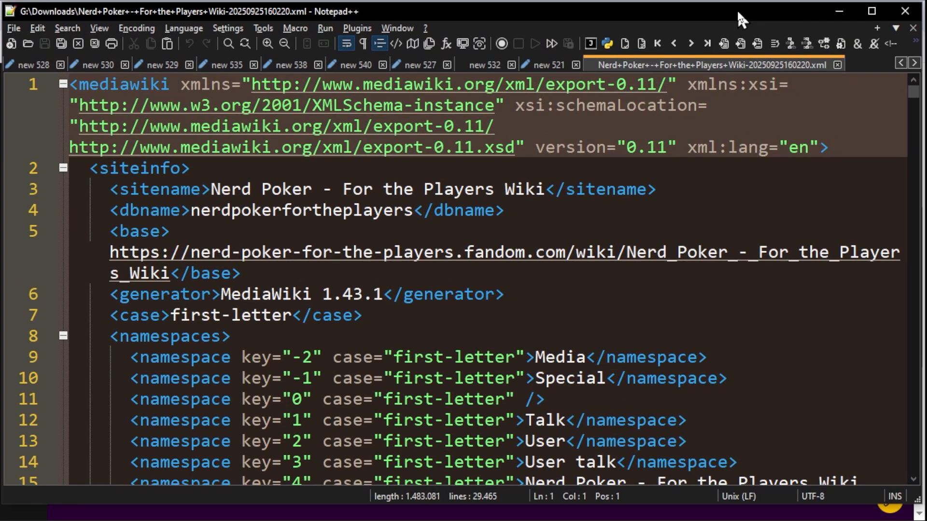
scroll(908, 96, down, 5)
drag(908, 96, 869, 304)
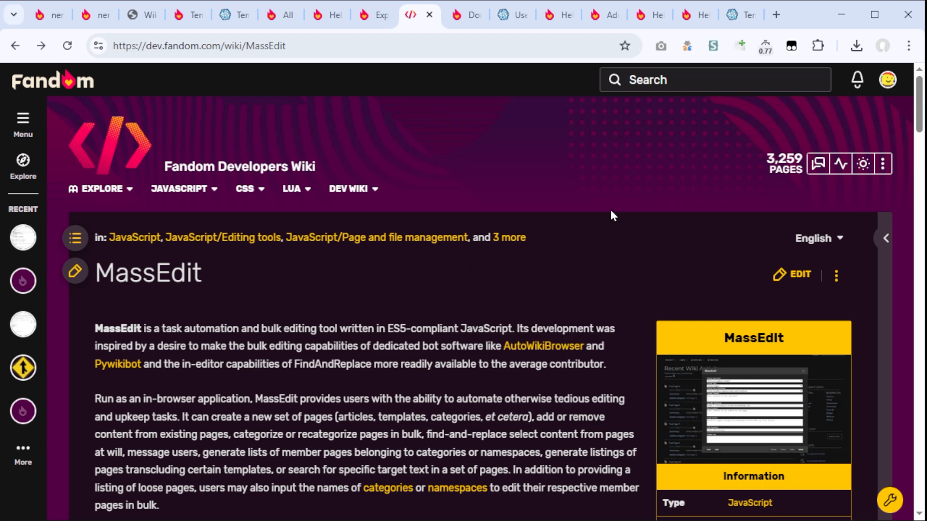
Step: Read the MassEdit description and its General usage section on the Fandom Developers Wiki
drag(926, 63, 796, 29)
scroll(714, 130, down, 5)
scroll(708, 96, up, 5)
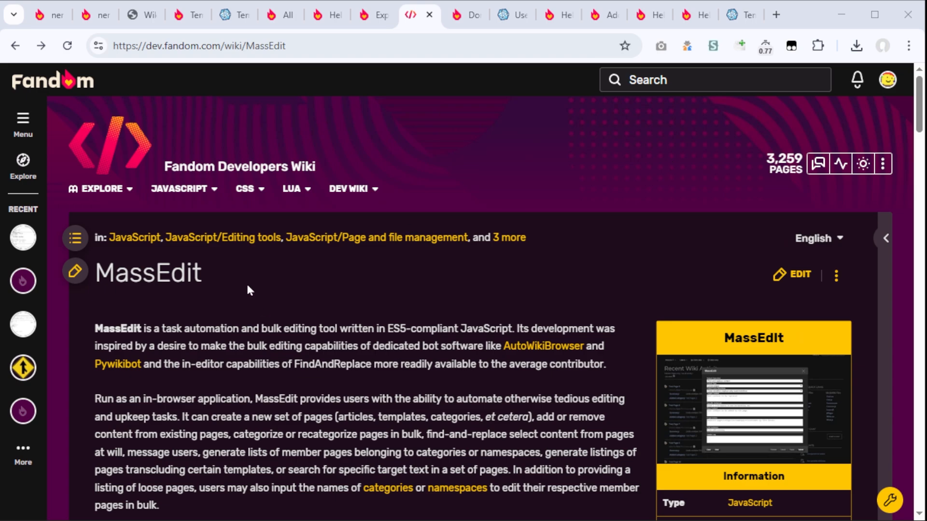
scroll(371, 152, down, 20)
scroll(393, 154, up, 20)
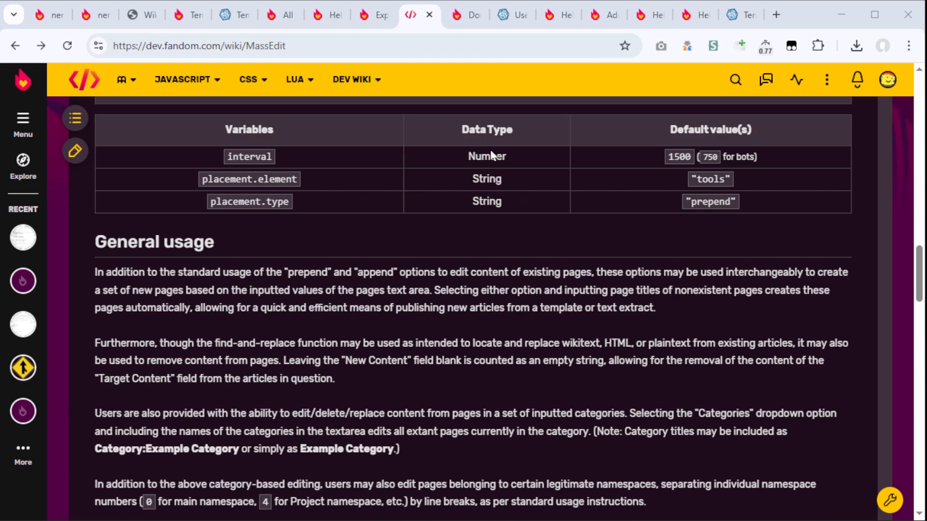
scroll(492, 154, up, 10)
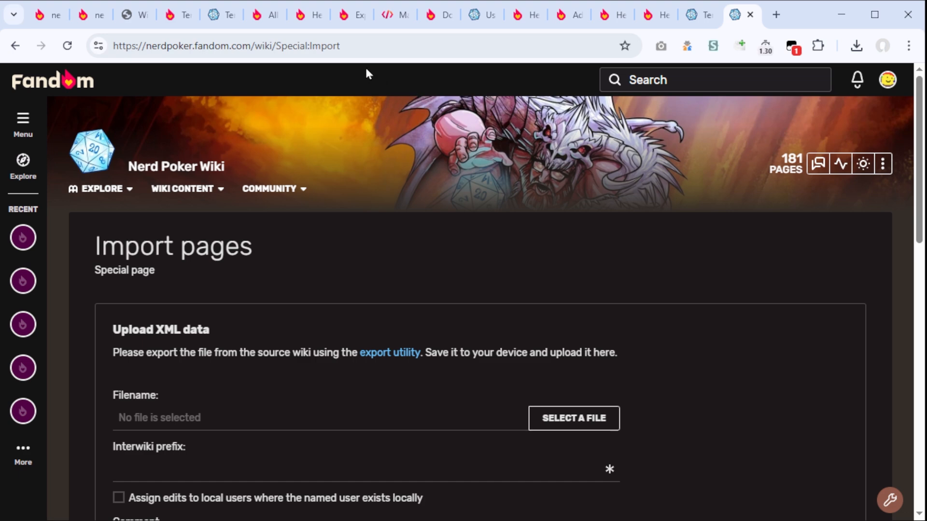
Step: Load the exported file Nerd+Poker+-+For+the+Players+Wiki-20250925160220.xml into the recipient wiki's Import pages form
scroll(368, 74, down, 1)
drag(107, 456, 531, 344)
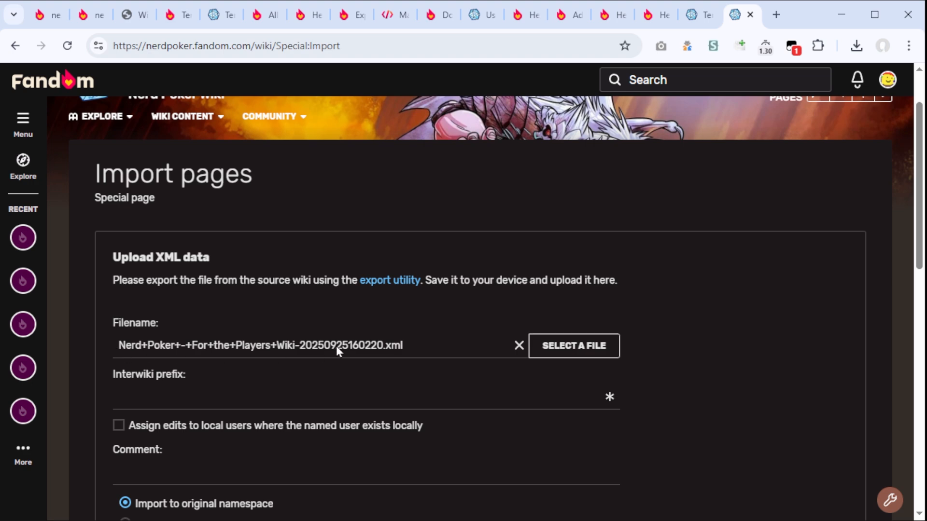
scroll(165, 233, down, 3)
Step: Look up the interwiki prefix format in Fandom's import help page and set the import's prefix to w:c:nerd-poker-for-the-players
click(165, 233)
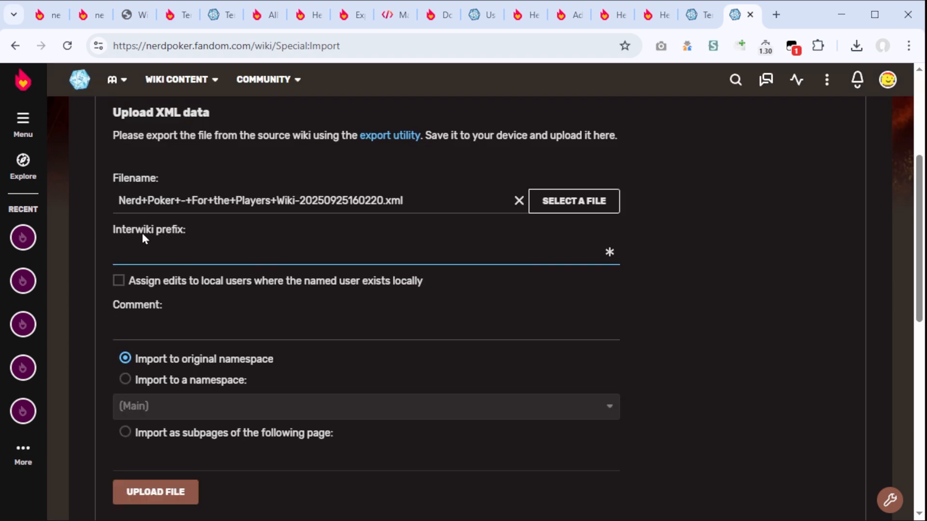
drag(114, 232, 183, 232)
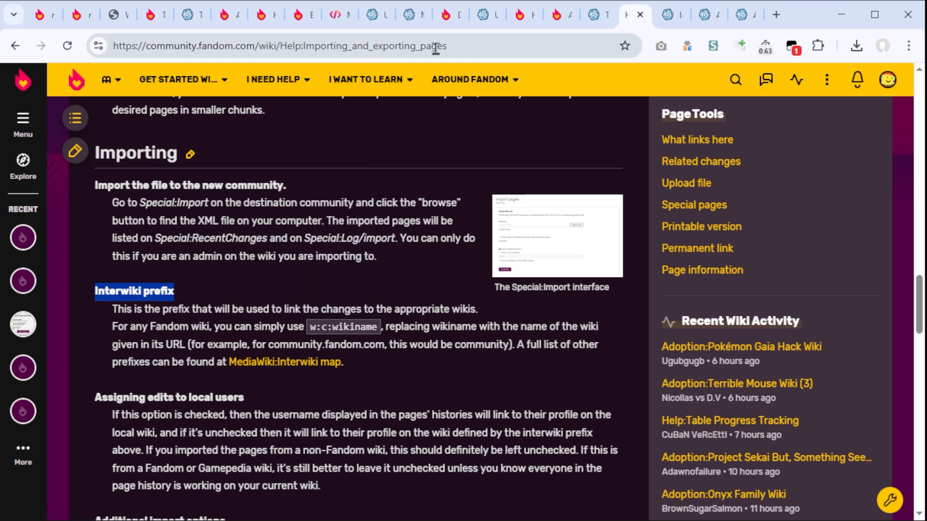
drag(312, 328, 376, 326)
click(377, 325)
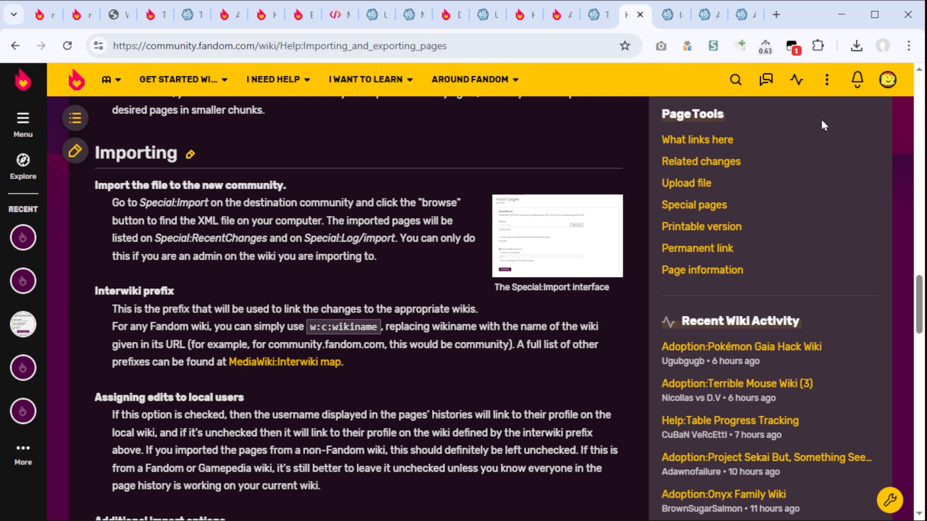
key(ctrl+Tab)
drag(121, 220, 147, 231)
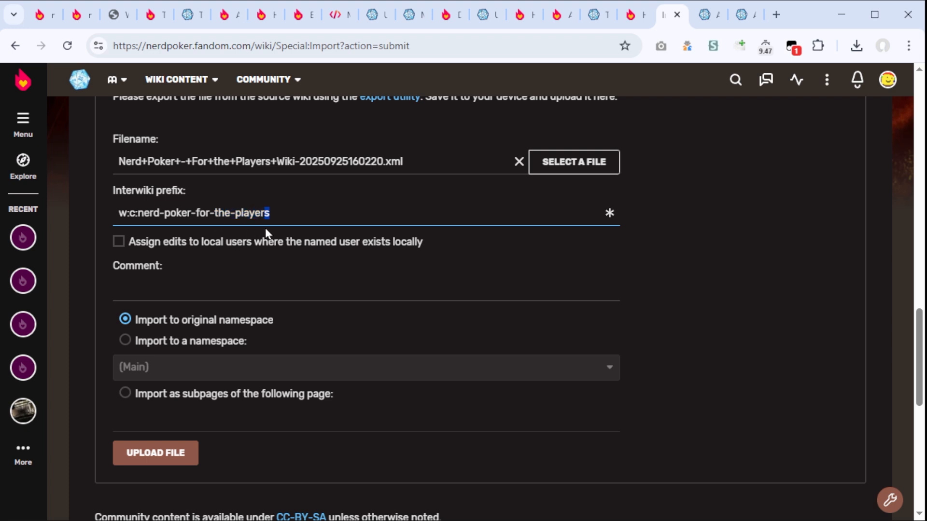
Step: Assign edits to existing local users and enter the import comment "Merge with nerd-poker-for-the-players"
click(119, 242)
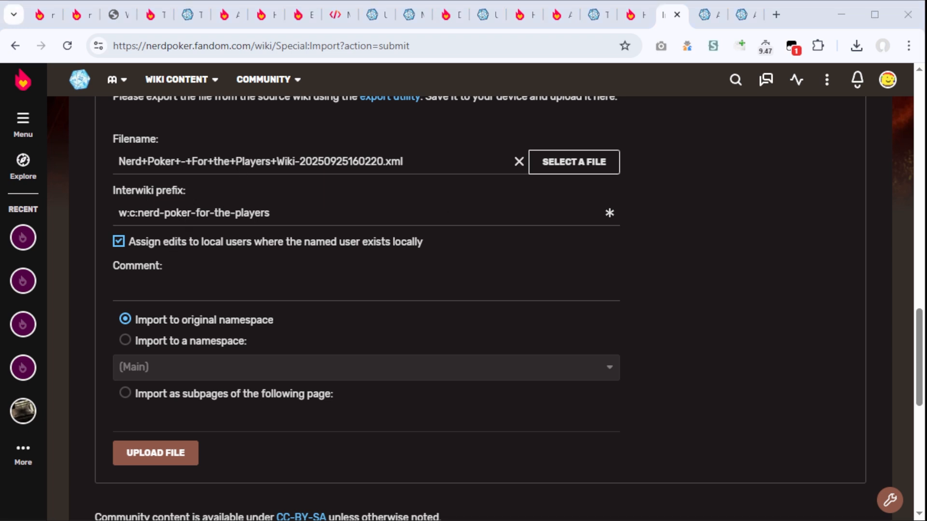
click(445, 288)
click(312, 314)
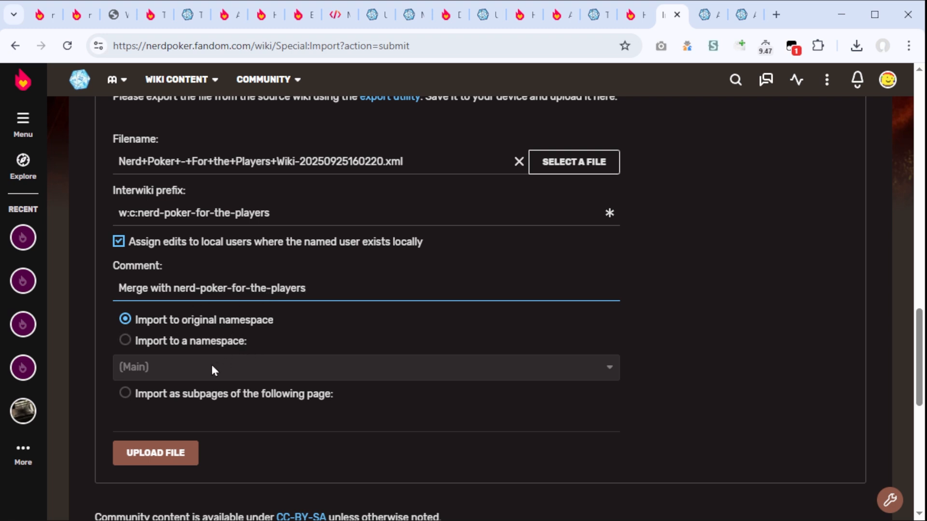
Step: Upload the XML file to run the import and review the list of imported pages and their revisions
click(184, 453)
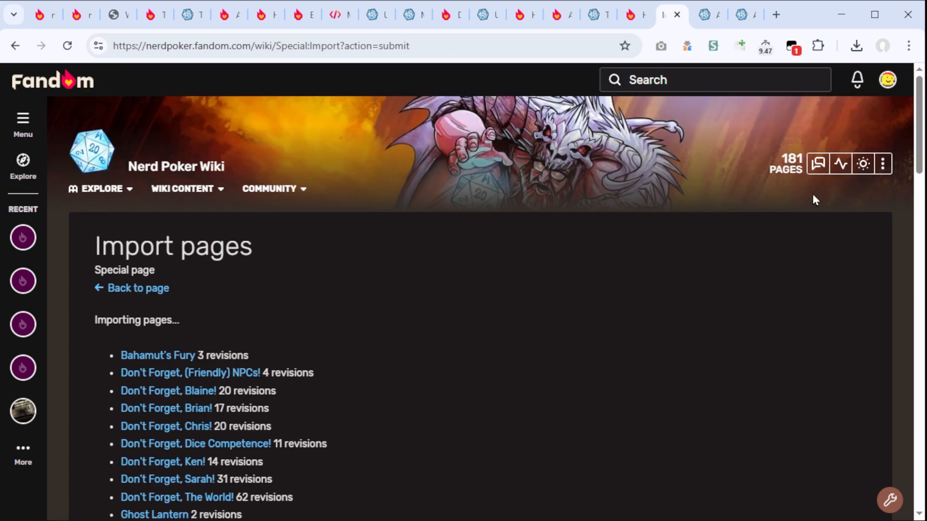
scroll(904, 140, down, 1)
double_click(157, 249)
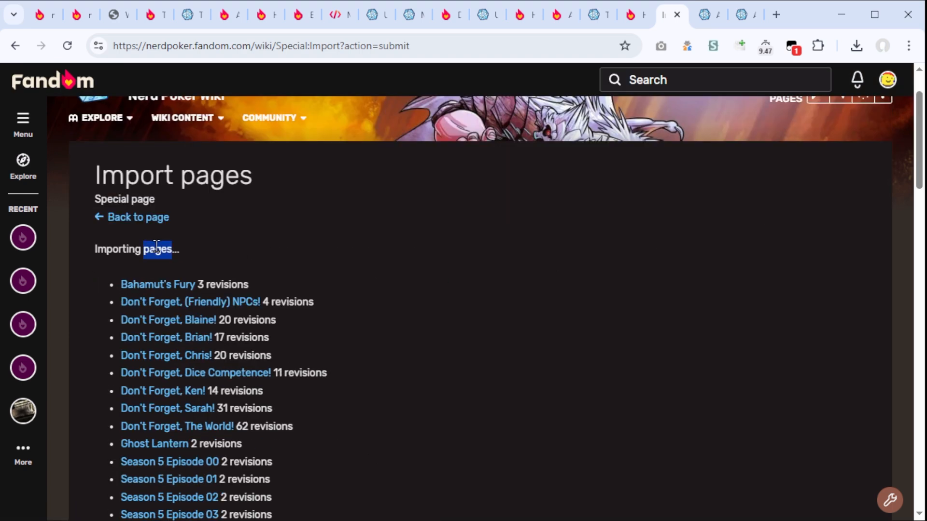
triple_click(157, 249)
scroll(886, 304, down, 10)
scroll(864, 230, up, 10)
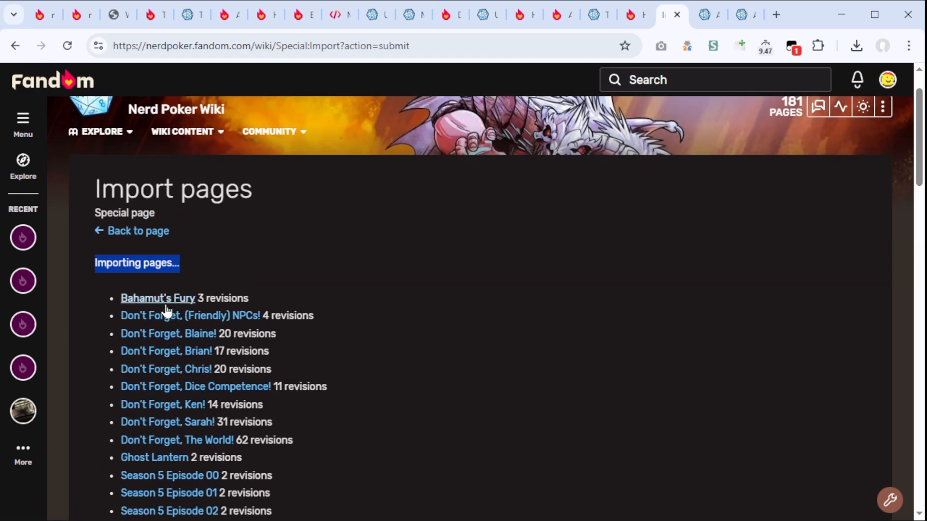
scroll(168, 396, down, 5)
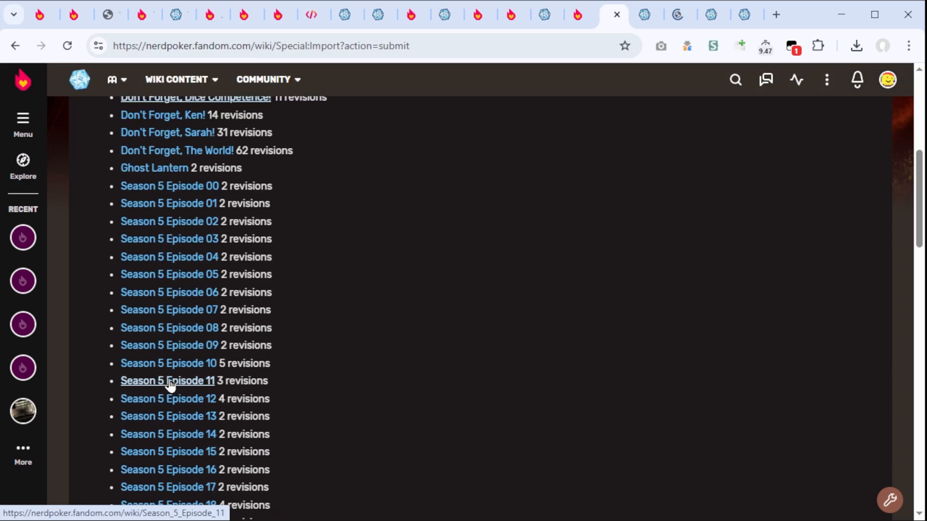
Step: Open several of the imported pages, including Bahamut's Fury and Season 5 Episode 27, and check their content
middle_click(170, 385)
scroll(172, 385, down, 4)
middle_click(173, 380)
middle_click(161, 431)
key(ctrl+Tab)
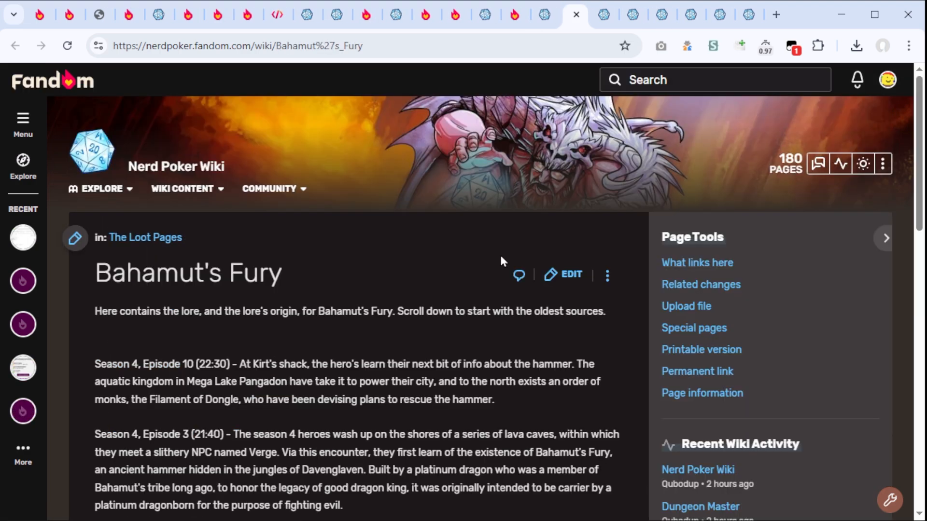
key(ctrl+Tab)
key(ctrl+Tab)
key(ctrl+Tab)
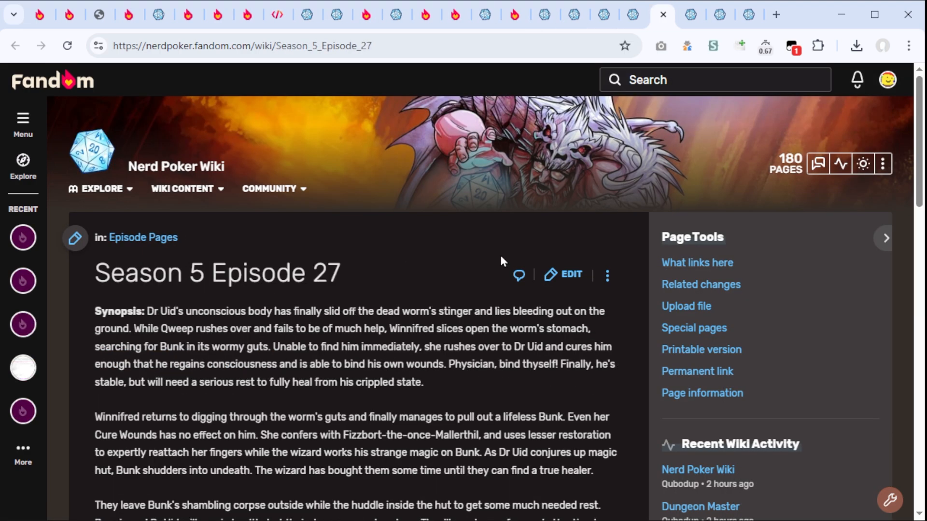
key(ctrl+Tab)
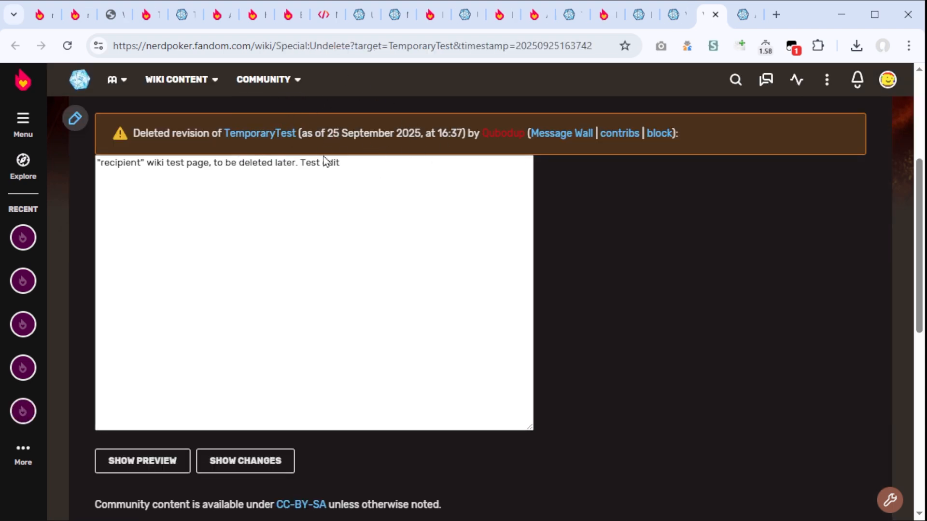
Step: Examine TemporaryTest's deleted revisions on the recipient wiki and compare them with the donor wiki's history of that page
drag(369, 178, 104, 168)
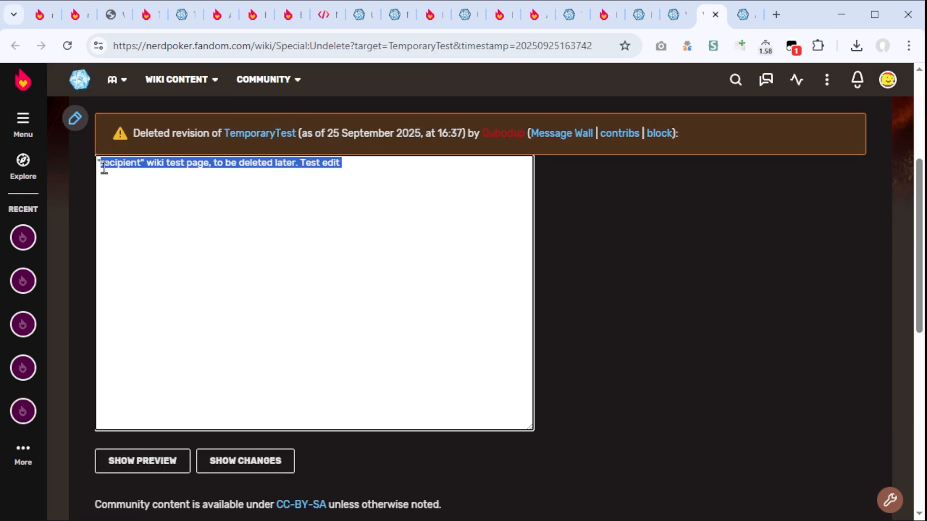
triple_click(332, 174)
key(alt+Left)
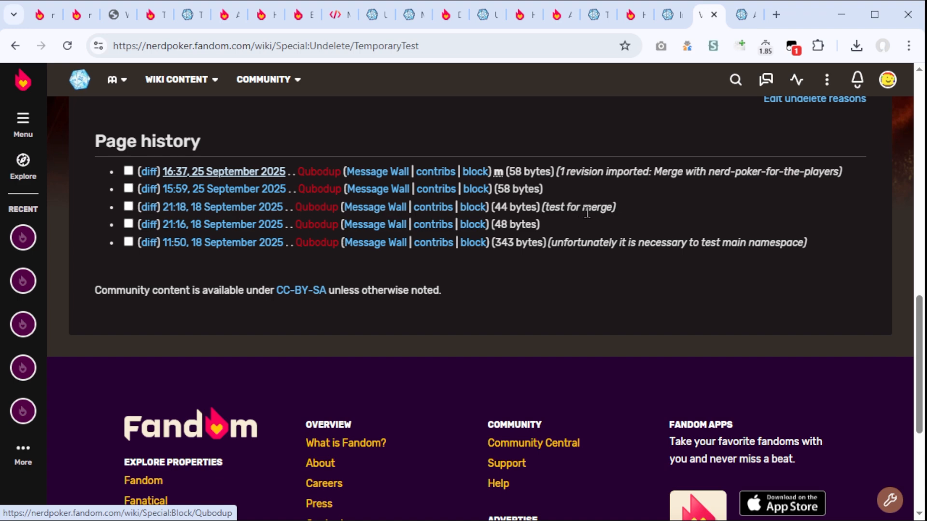
drag(543, 209, 614, 211)
click(156, 16)
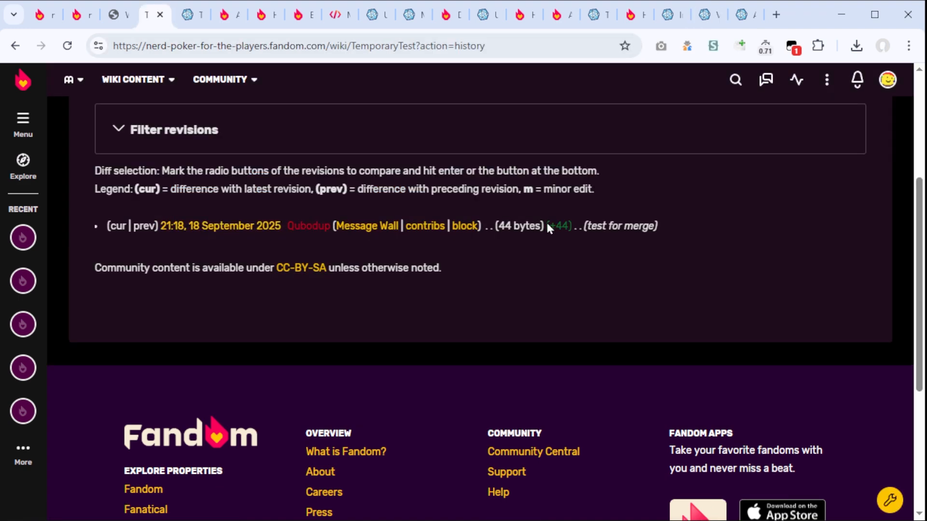
click(702, 15)
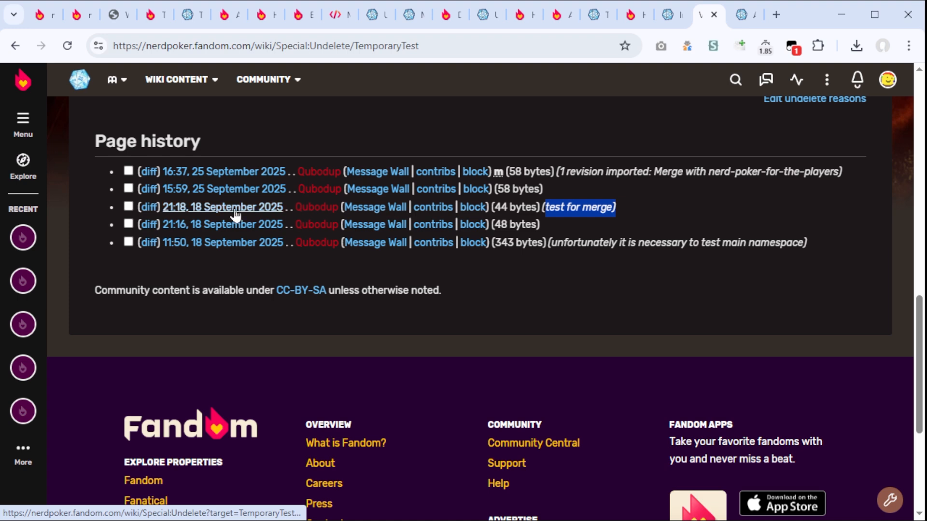
drag(620, 209, 94, 212)
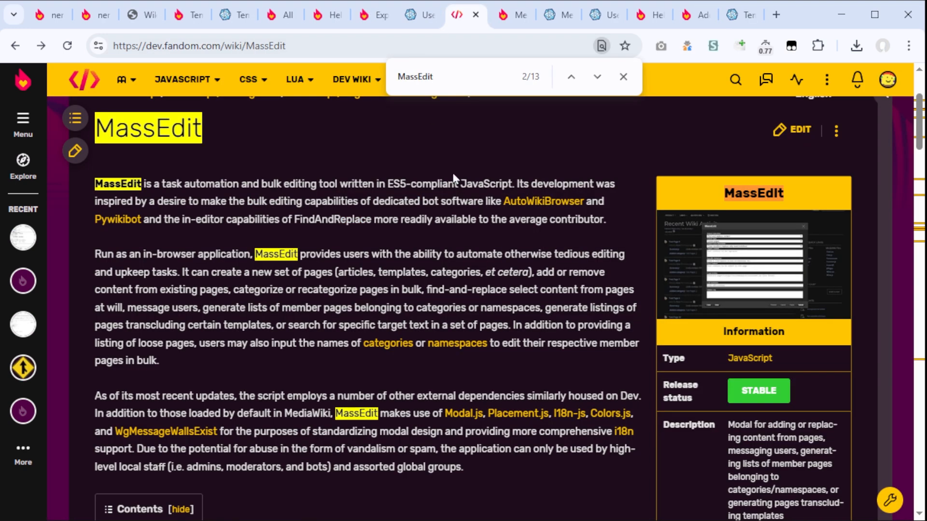
Step: Read MassEdit's site-wide installation instructions and the introduction of Community Central's MediaWiki:ImportJS page
scroll(455, 178, up, 3)
scroll(278, 313, down, 8)
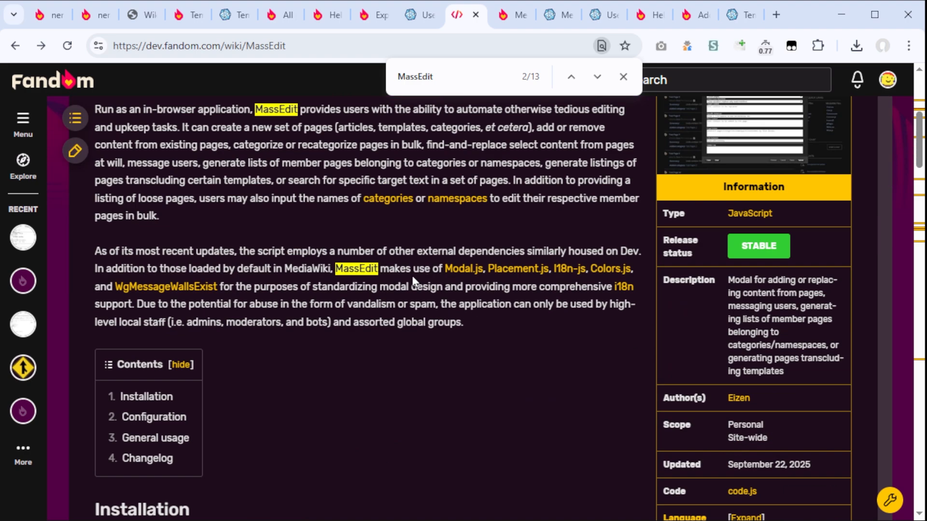
scroll(277, 309, down, 3)
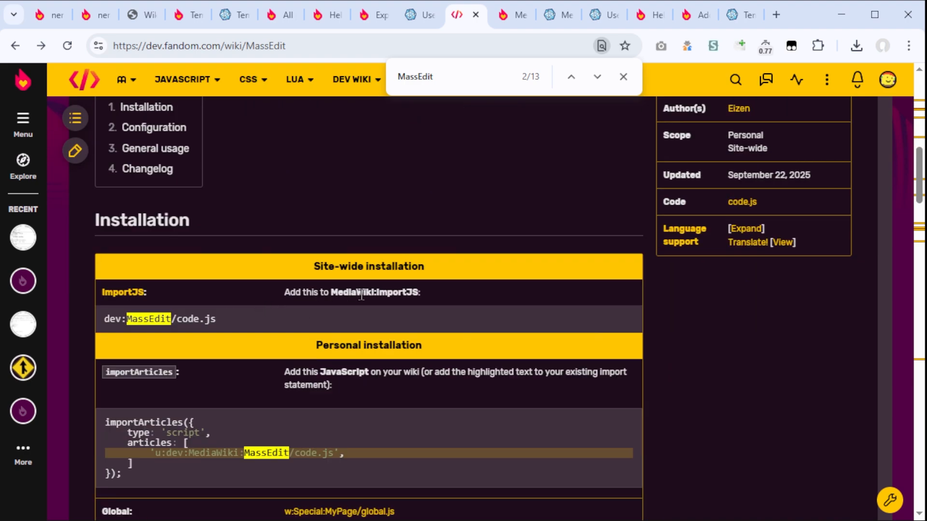
click(401, 292)
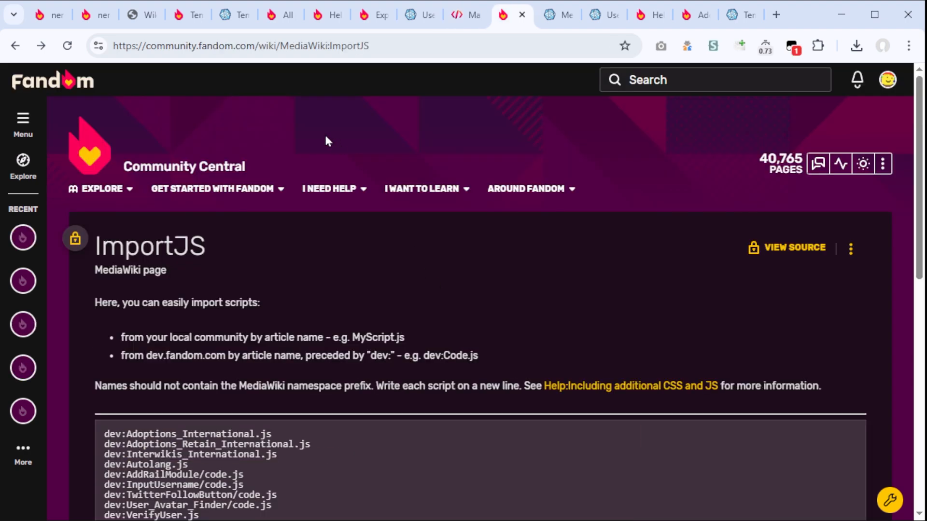
scroll(293, 309, down, 5)
drag(292, 309, 94, 213)
Step: Add the line dev:MassEdit/code.js to the recipient wiki's MediaWiki:ImportJS page and save it
key(ctrl+Tab)
click(250, 301)
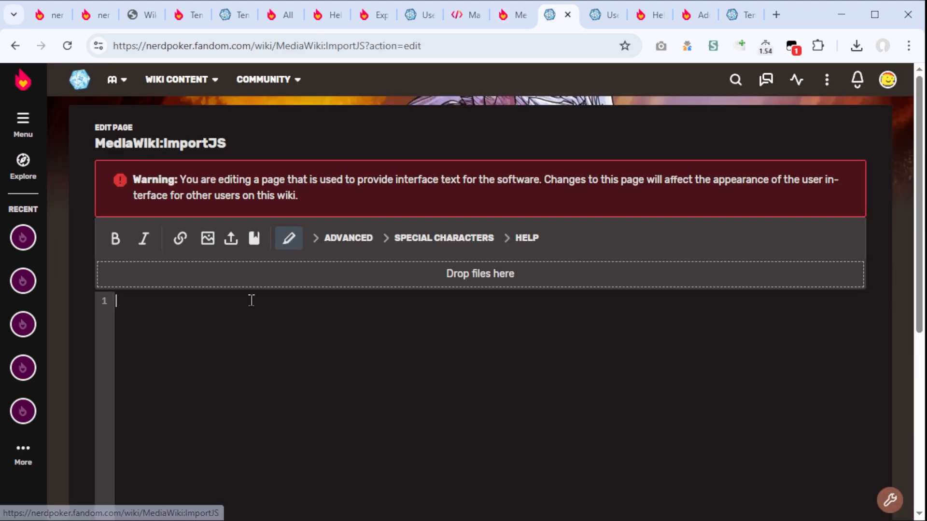
text(dev:MassEdit/code.js)
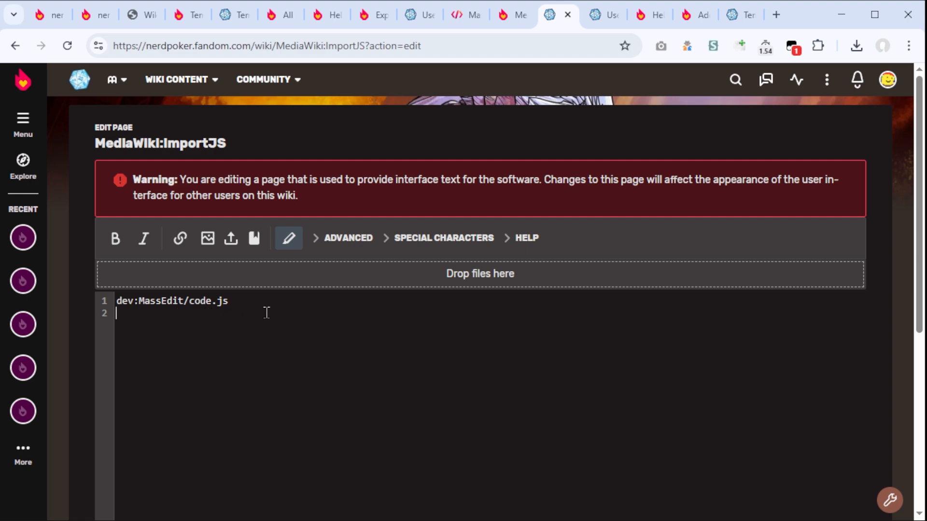
scroll(266, 312, down, 5)
click(176, 480)
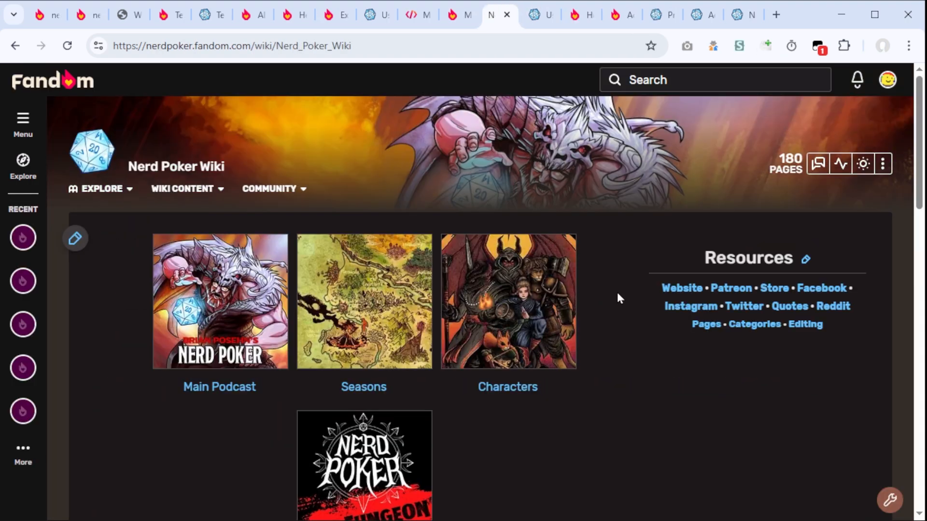
Step: Open the MassEdit tool from the recipient wiki's main page
click(887, 507)
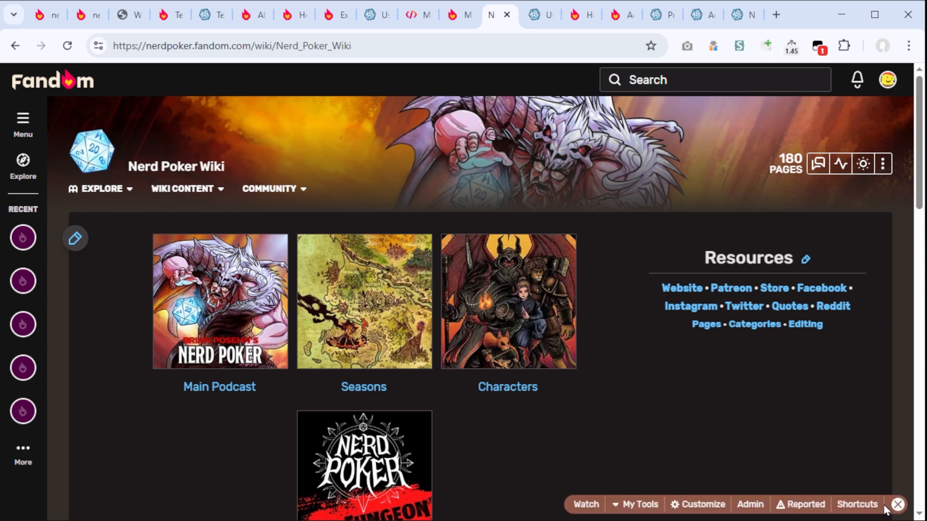
click(896, 505)
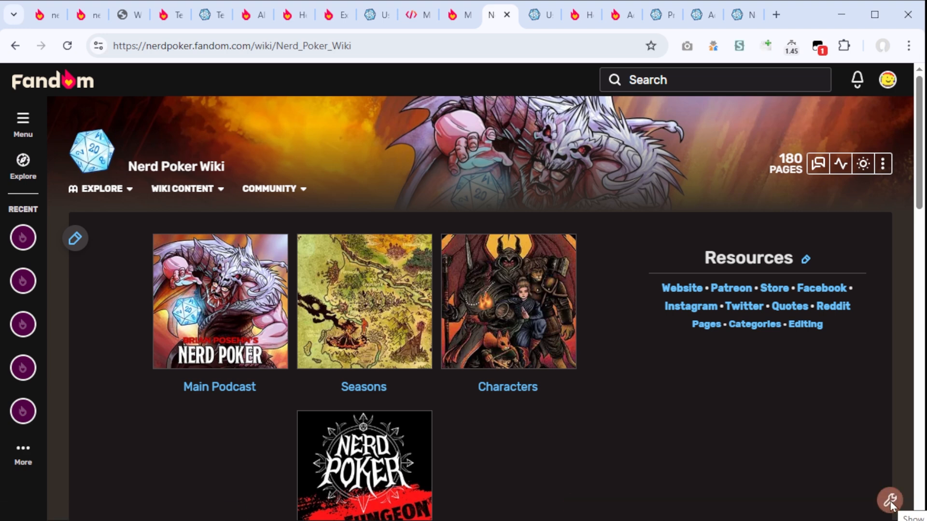
click(891, 505)
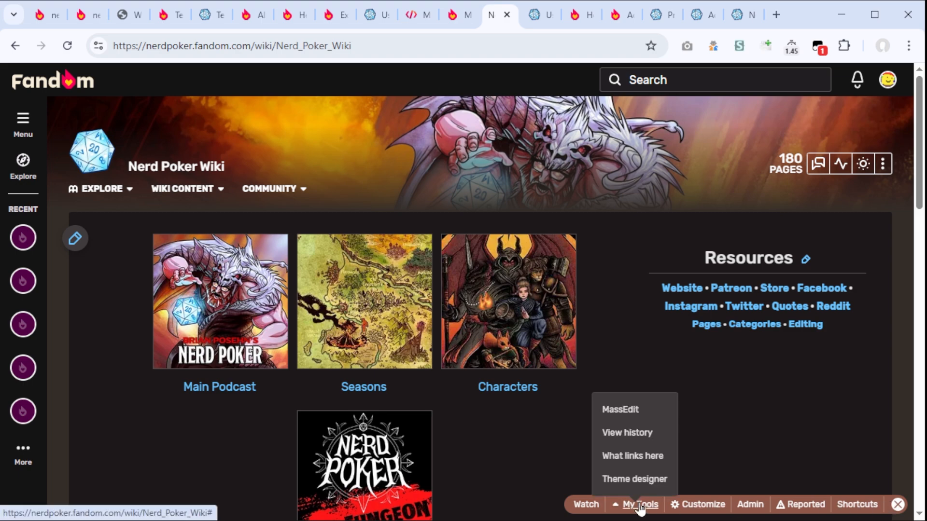
click(627, 413)
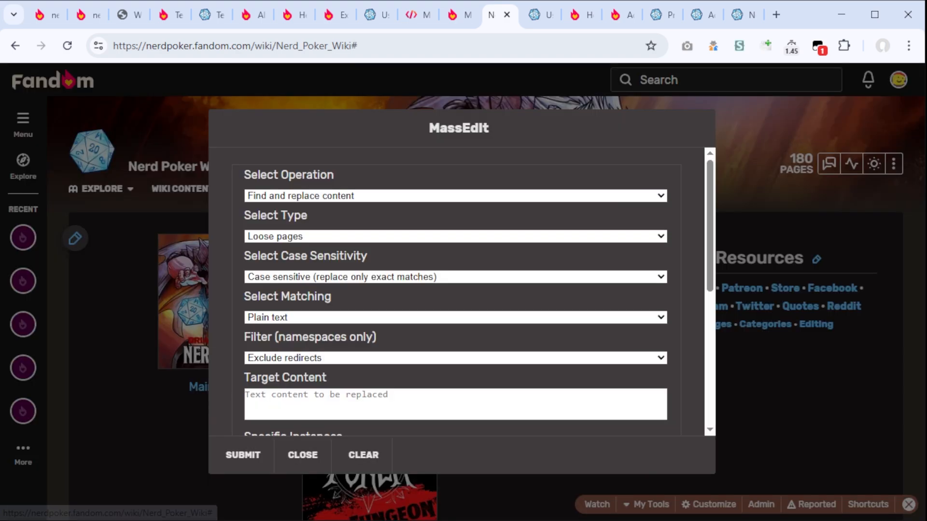
Step: Set MassEdit to add new content by prepending {{MergeToDo}} to loose pages
click(317, 197)
click(312, 234)
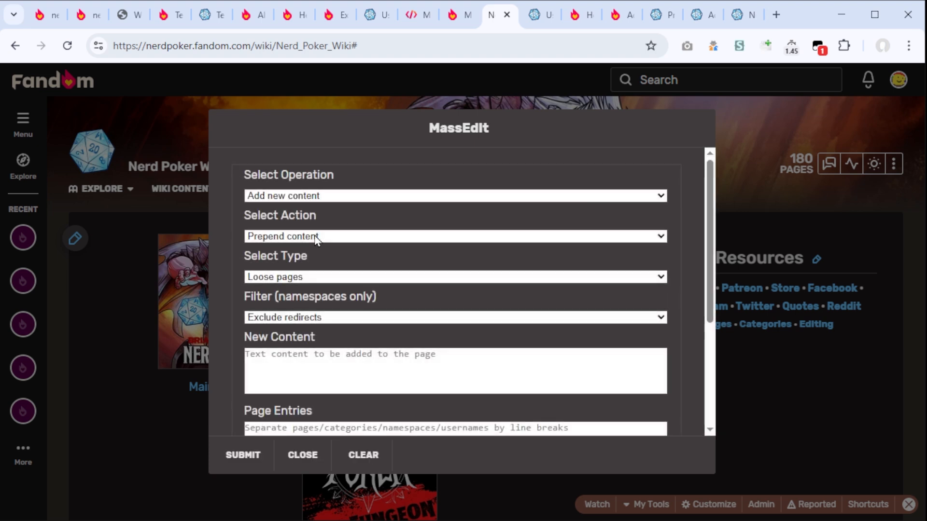
click(355, 237)
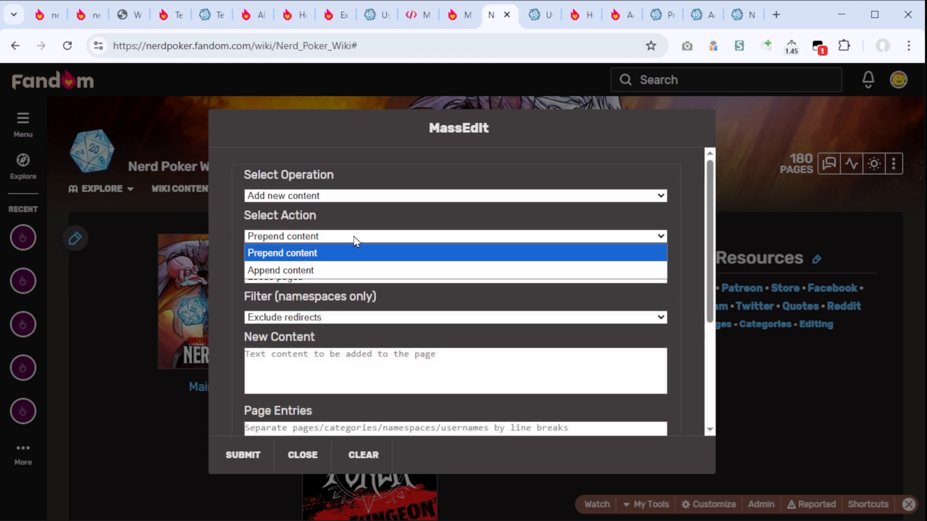
click(367, 251)
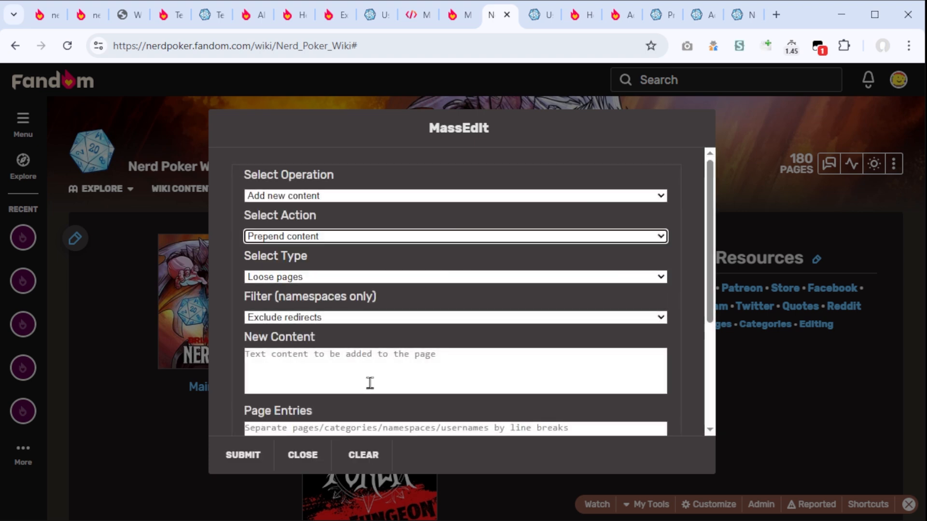
click(329, 278)
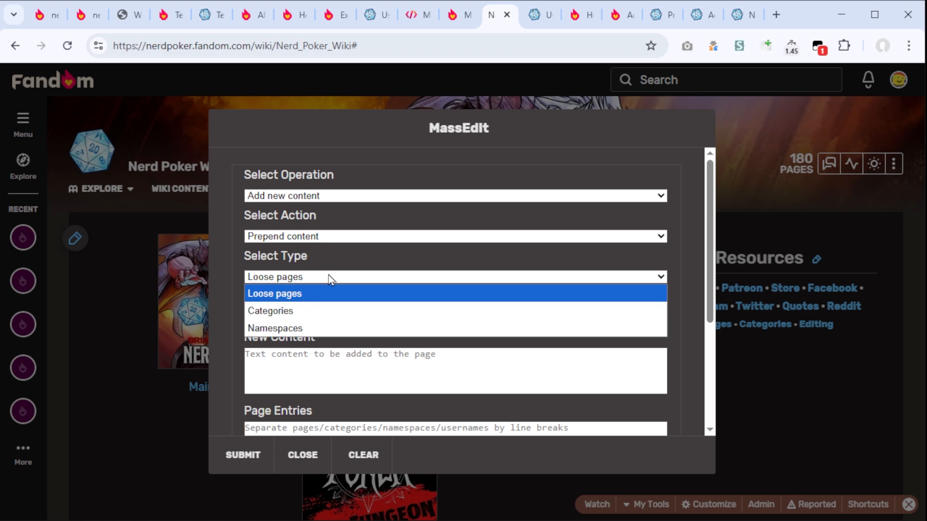
click(328, 276)
click(398, 319)
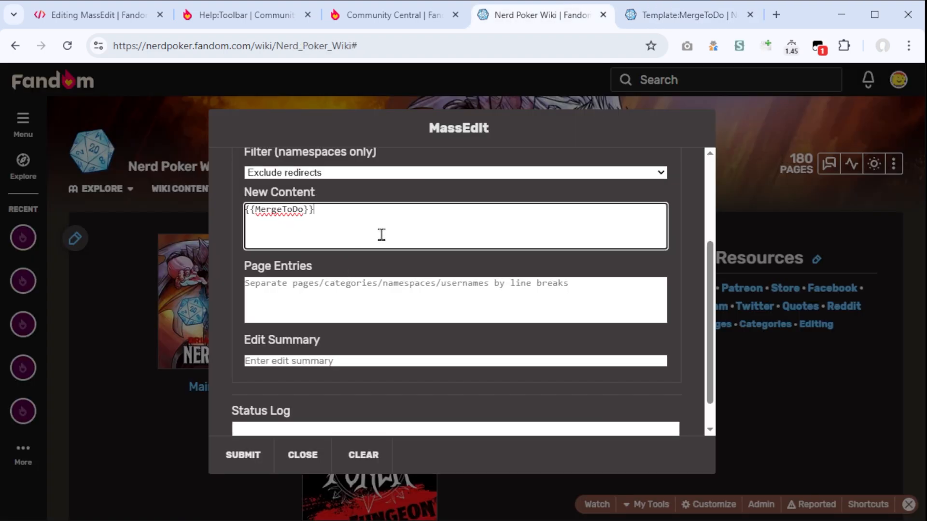
text(asdasd)
Step: Paste the list of imported page titles into the page entries, and clear them again
click(320, 299)
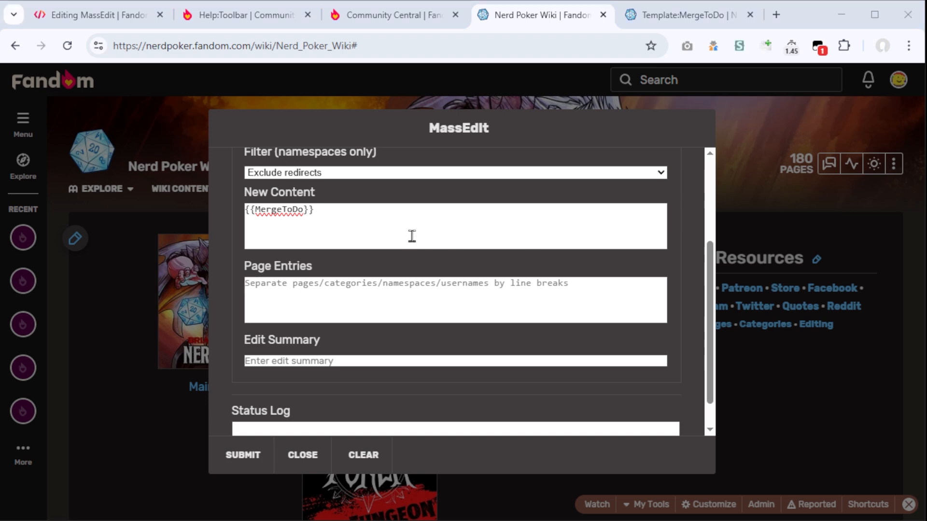
click(412, 236)
click(379, 305)
key(ctrl+v)
scroll(381, 304, down, 1)
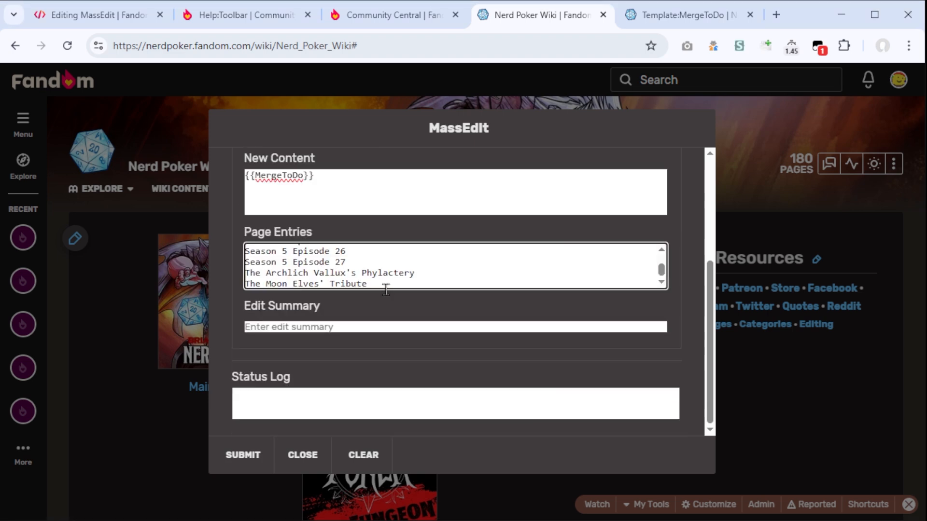
scroll(384, 270, up, 4)
drag(387, 277, 481, 252)
key(BackSpace)
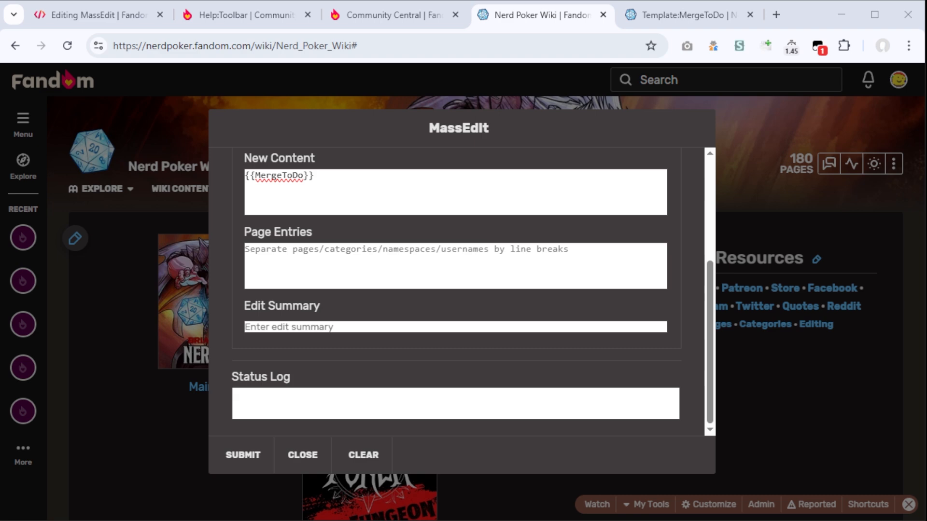
Step: Enter Ghost Lantern as the only page entry for MassEdit
click(535, 274)
text(Ghost Lantern)
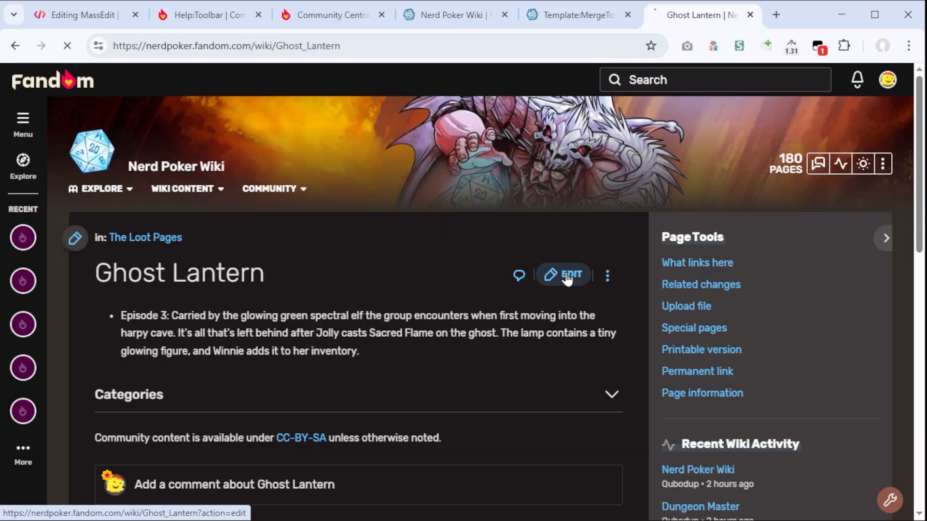
click(562, 274)
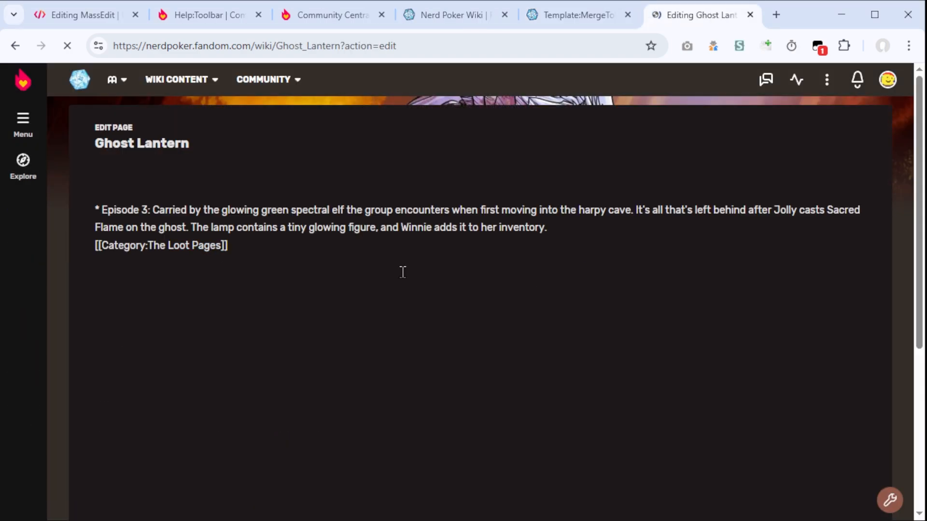
Step: Inspect the Ghost Lantern page's source, and submit the MassEdit operation with the edit summary "merge info"
key(ctrl+a)
click(159, 251)
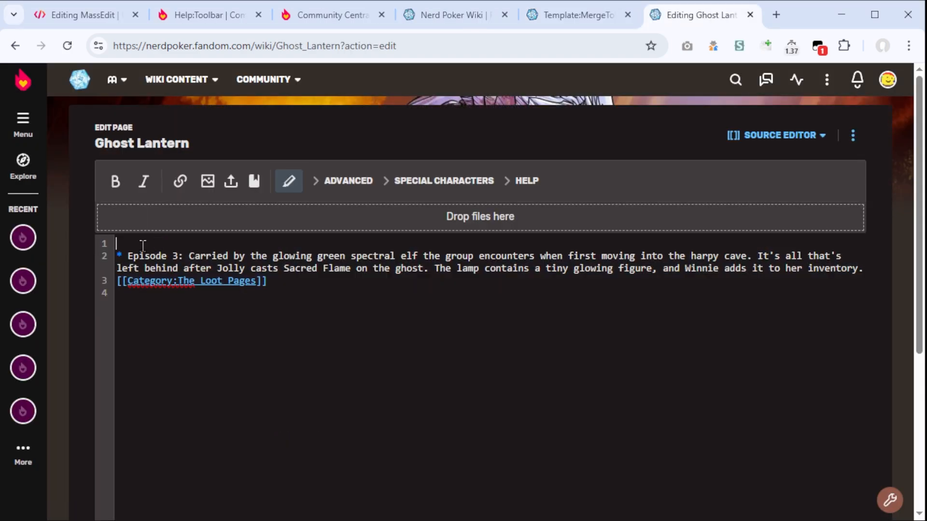
key(ctrl+a)
click(155, 307)
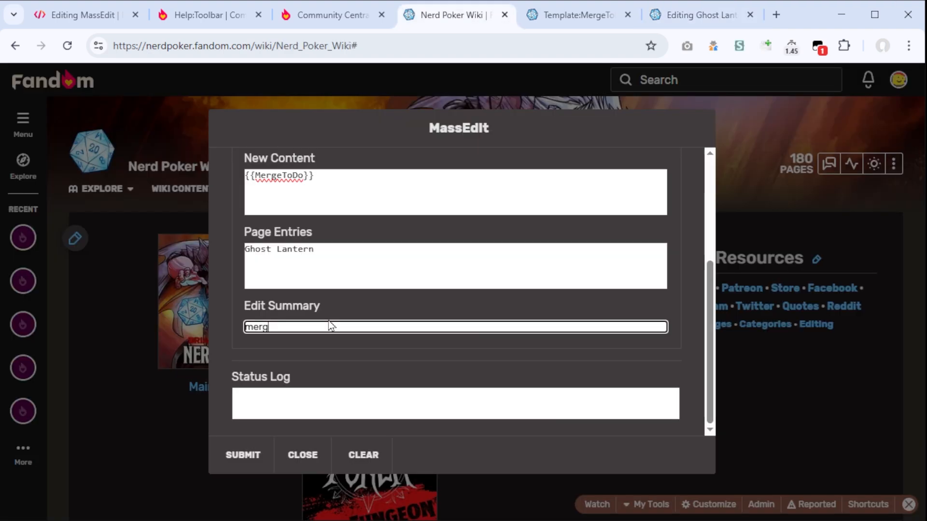
text(e in)
click(236, 457)
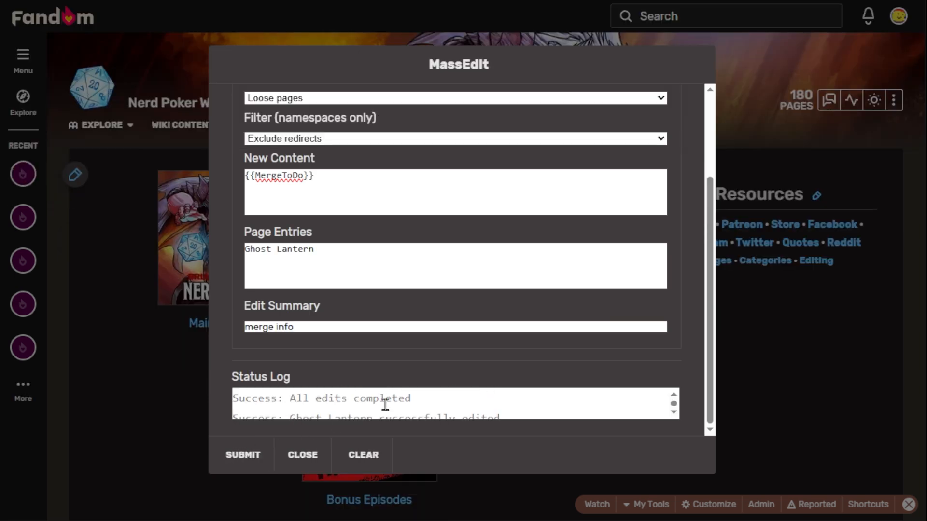
Step: Check the MassEdit status log and compare the Ghost Lantern page's source before and after adding {{MergeToDo}}
scroll(406, 404, down, 1)
scroll(405, 405, up, 1)
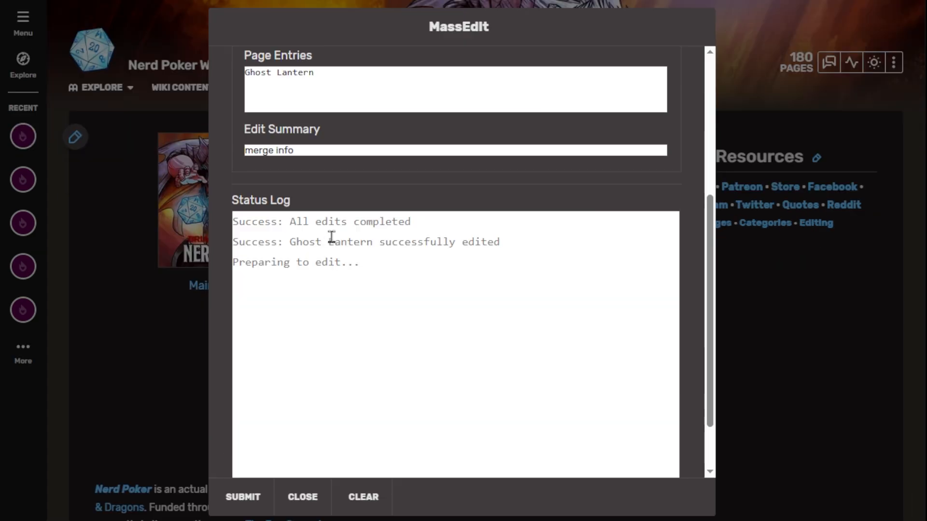
triple_click(378, 271)
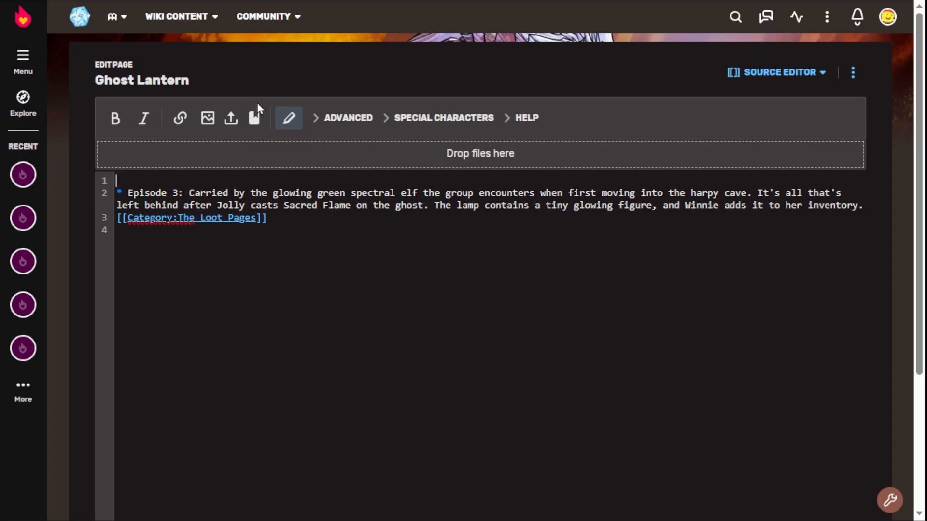
text({{MergeToDo}})
click(212, 186)
drag(211, 182, 96, 180)
key(ctrl+c)
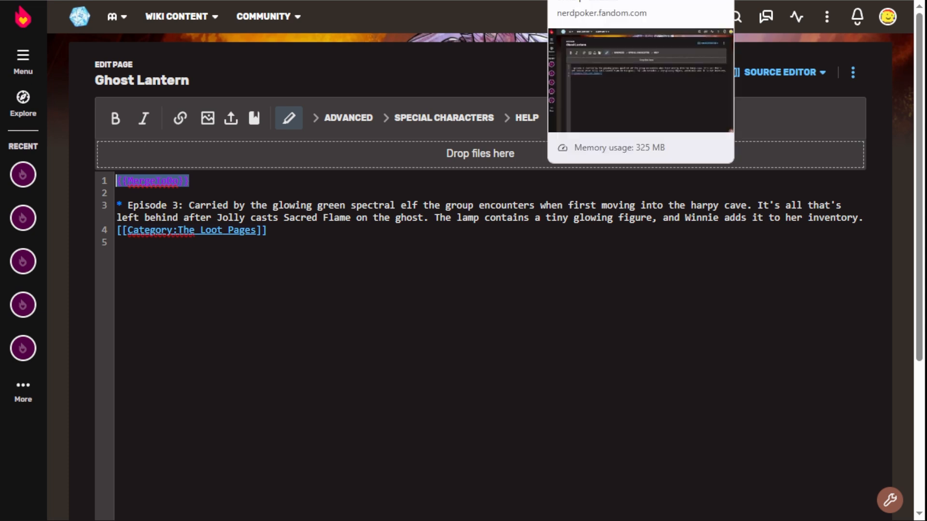
click(584, 1)
key(ctrl+v)
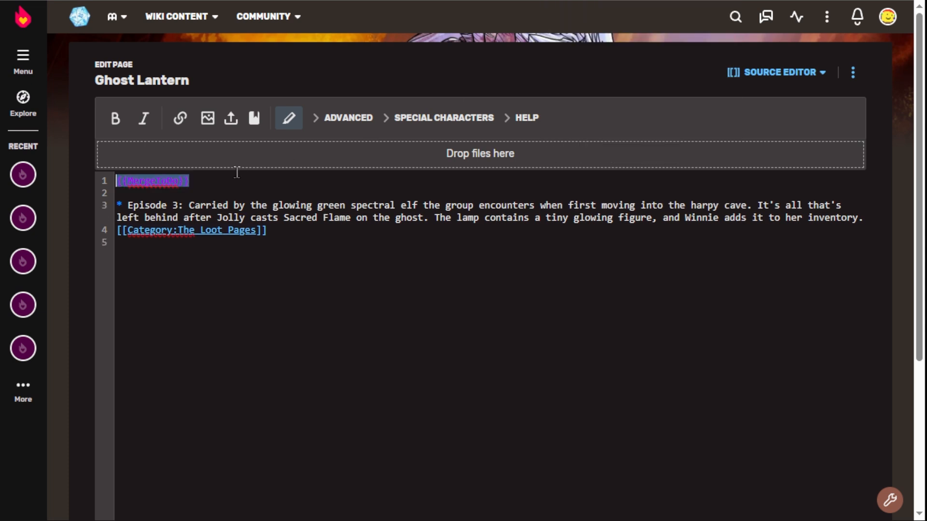
Step: Restore the full list of imported page titles in the MassEdit page entries, submit the operation, and check its status log
key(ctrl+z)
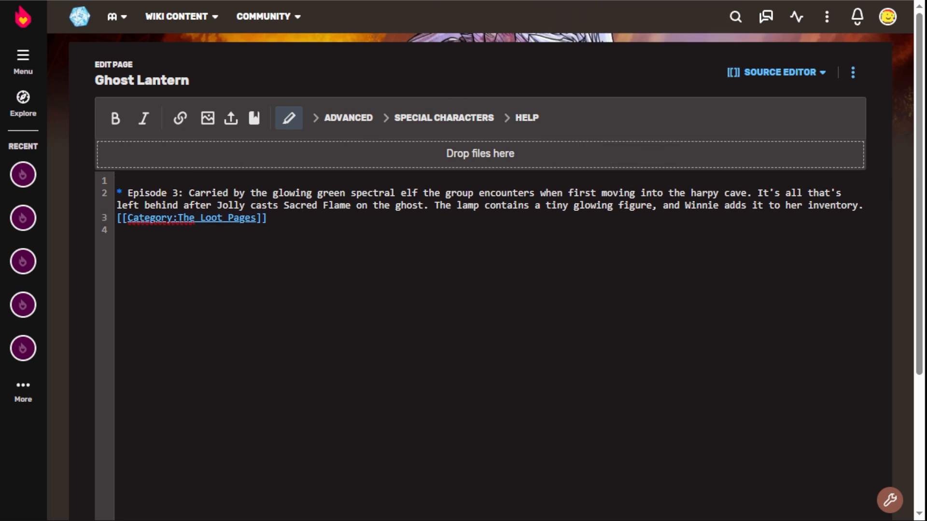
key(ctrl+z)
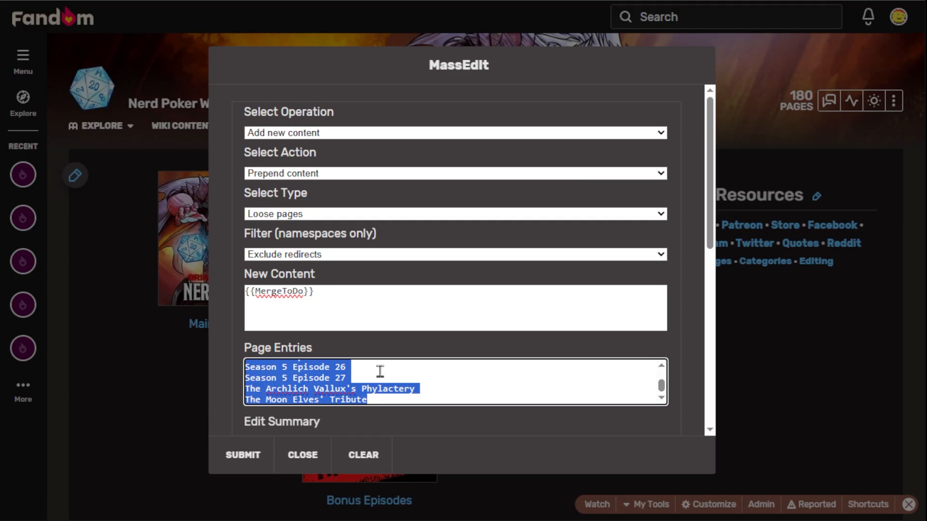
click(242, 456)
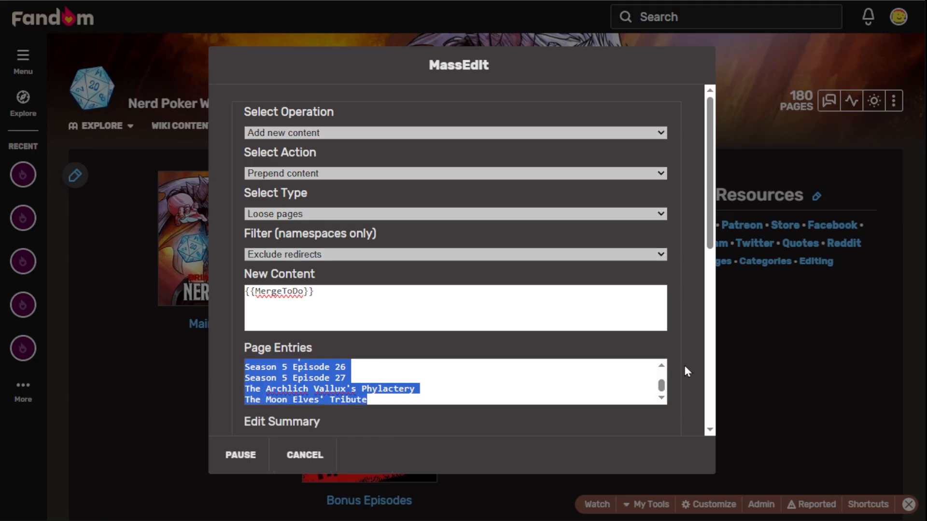
scroll(706, 378, down, 3)
scroll(706, 377, down, 4)
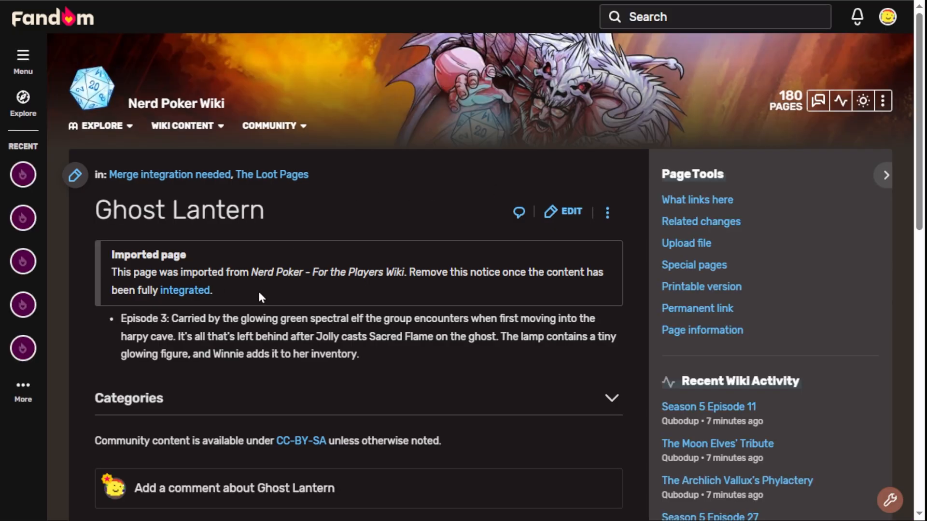
Step: Examine the imported-page notice at the start of the Ghost Lantern page
drag(262, 297, 136, 254)
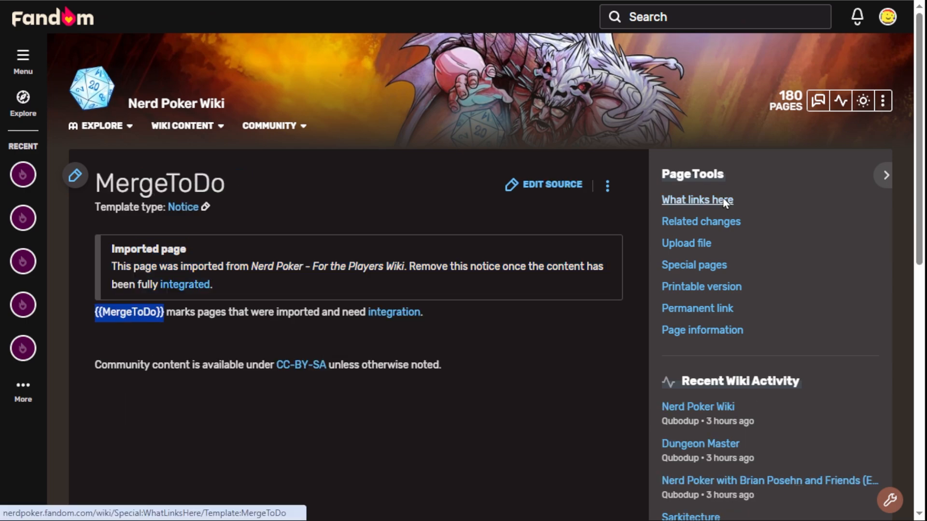
click(726, 200)
scroll(352, 203, down, 5)
scroll(352, 203, down, 15)
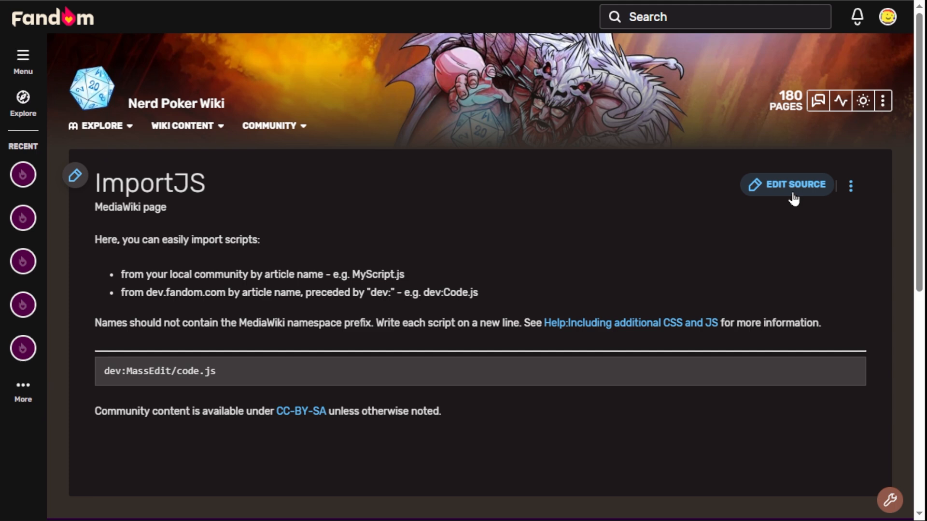
Step: Delete the MediaWiki:ImportJS page with the reason "massedit only needed temporary"
mouse_move(850, 186)
click(829, 298)
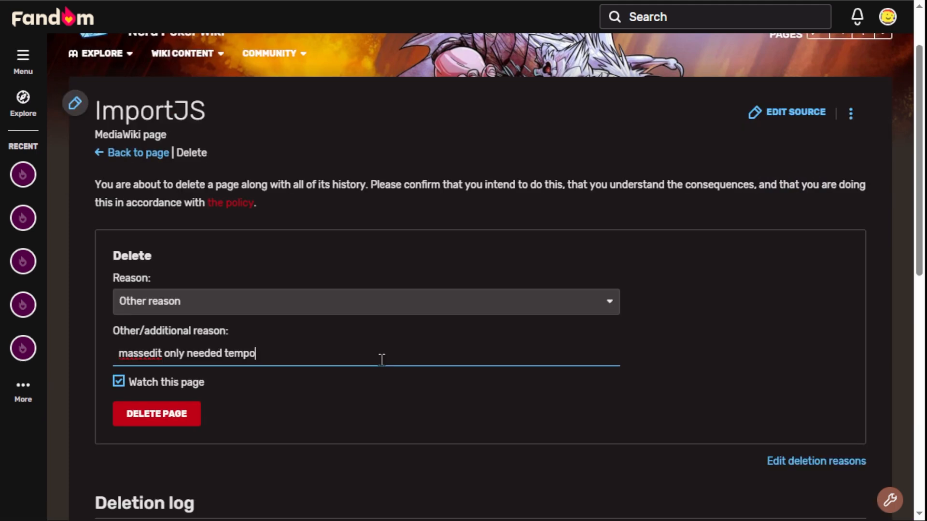
text(rary)
key(Return)
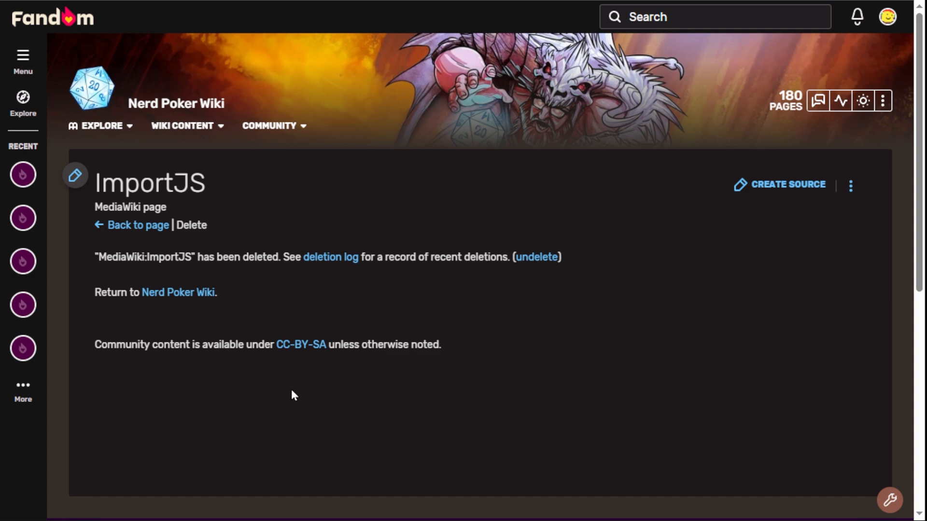
Step: Enable personal JavaScript in the Appearance section of the account preferences
mouse_move(625, 502)
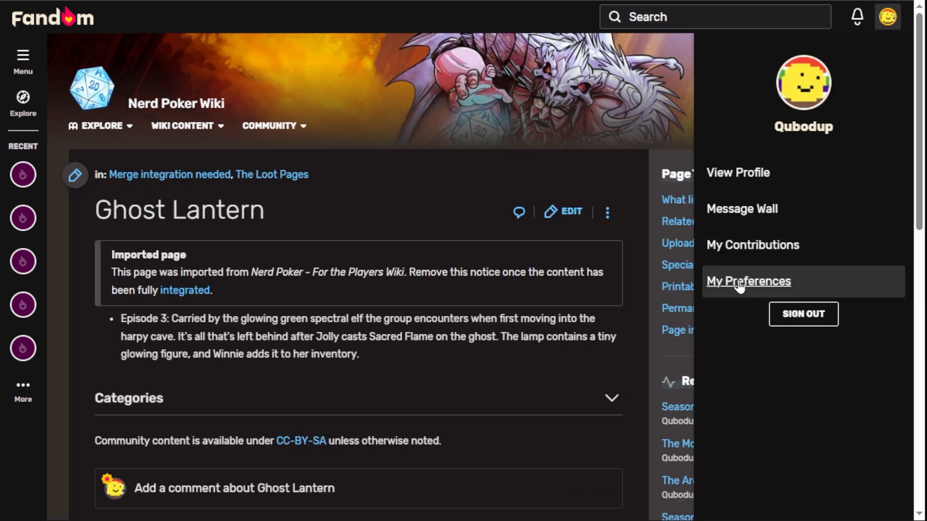
click(668, 274)
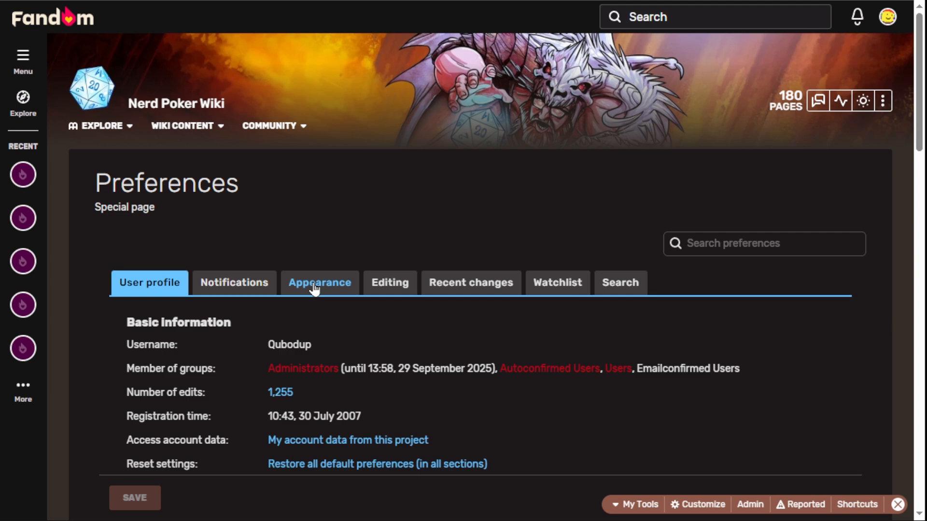
click(314, 286)
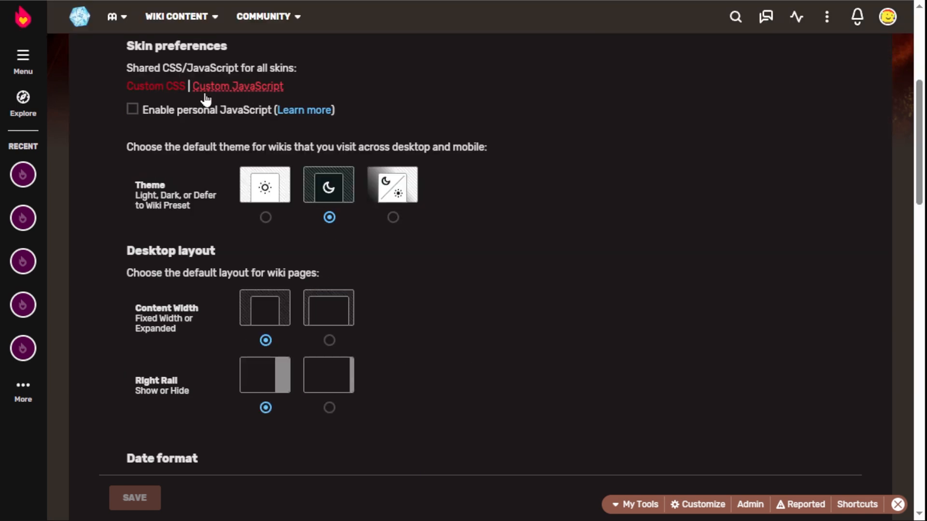
click(186, 111)
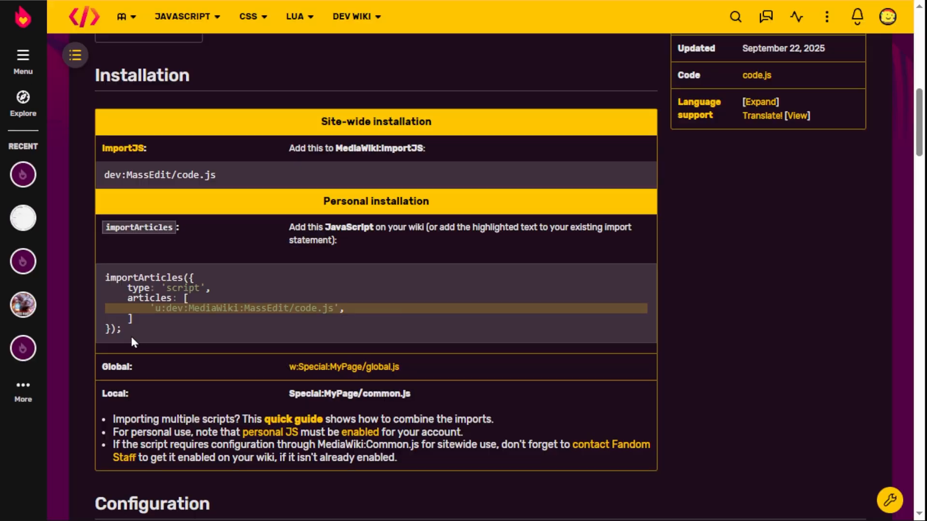
Step: Copy MassEdit's importArticles snippet into the personal common.js page and save it with the summary "testing installation"
drag(130, 335, 94, 273)
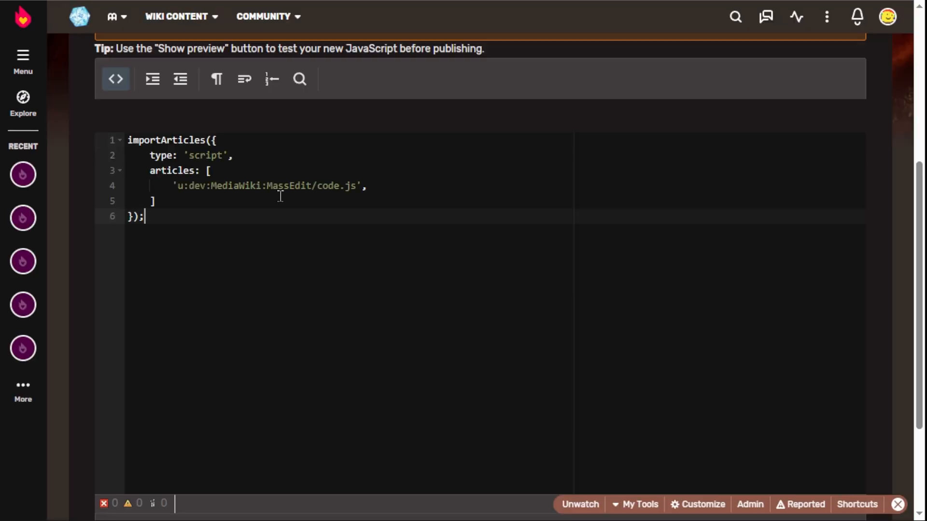
scroll(230, 265, down, 3)
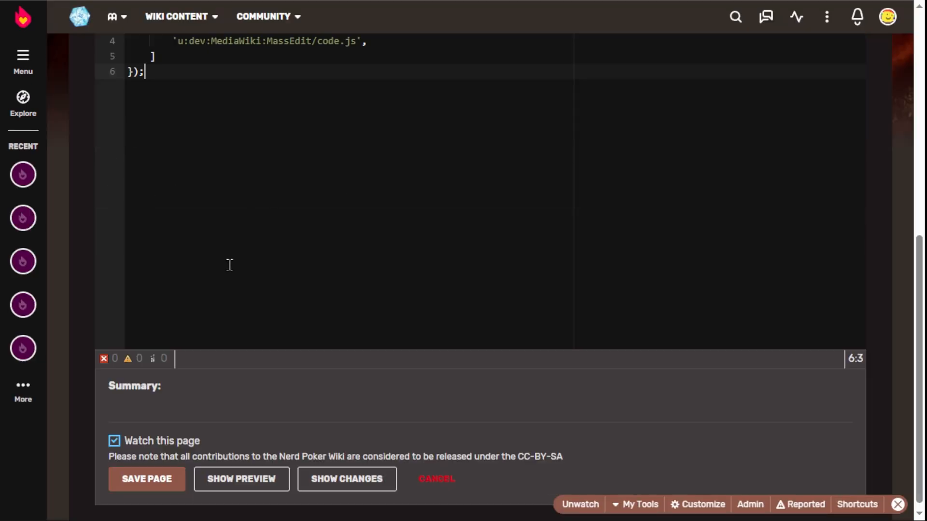
click(270, 410)
text(testing installation)
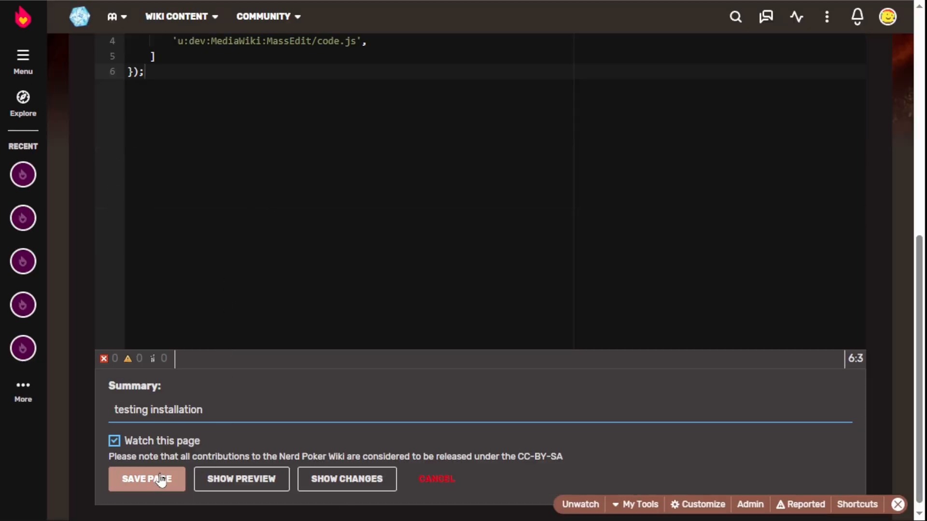
click(160, 478)
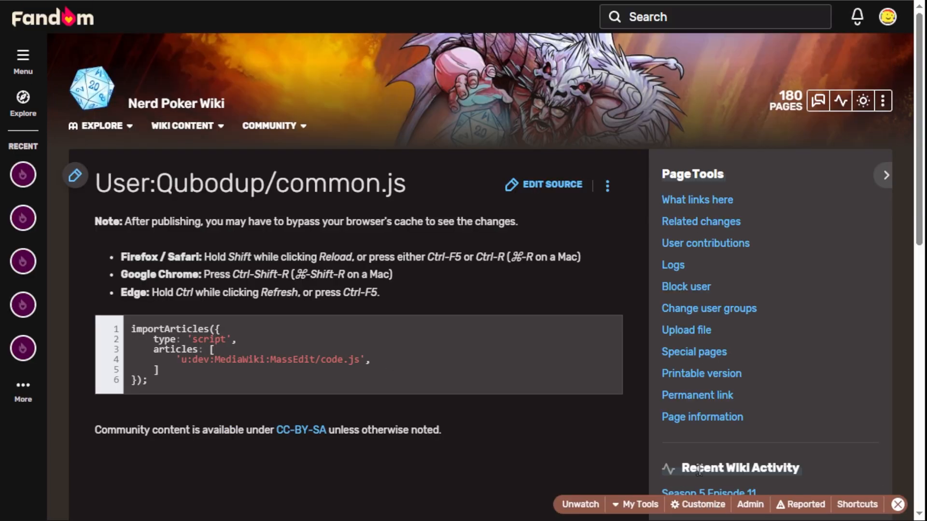
Step: Open MassEdit from the personal installation to check that it loads, and close it
mouse_move(643, 507)
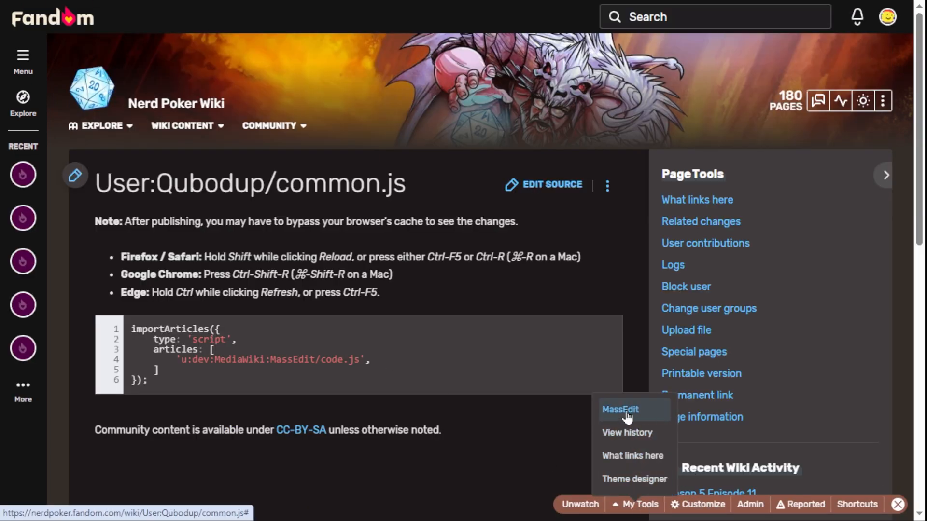
click(622, 410)
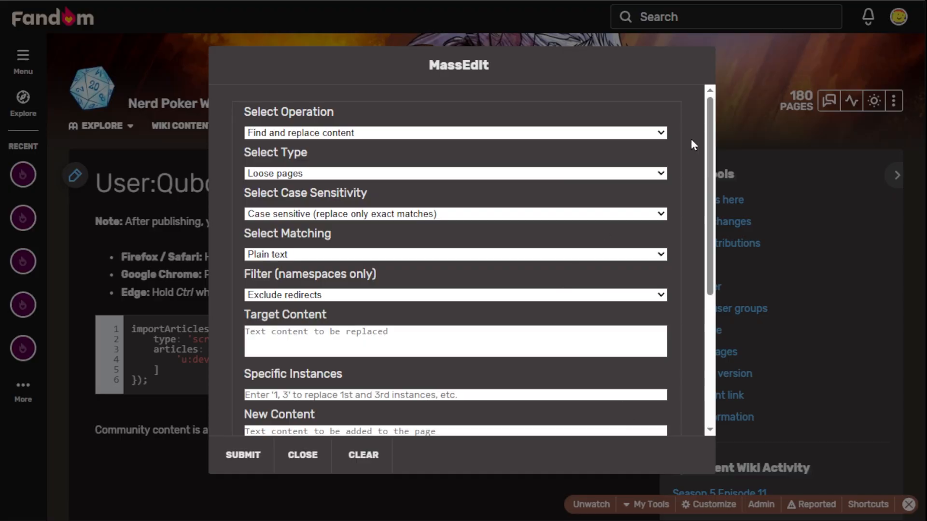
click(119, 205)
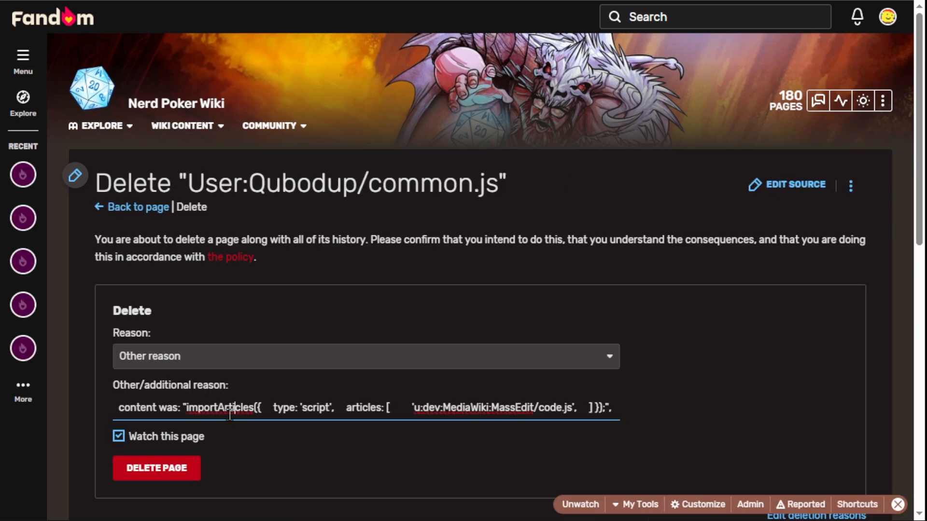
Step: Delete the personal common.js page with the reason "just testing"
triple_click(230, 410)
key(BackSpace)
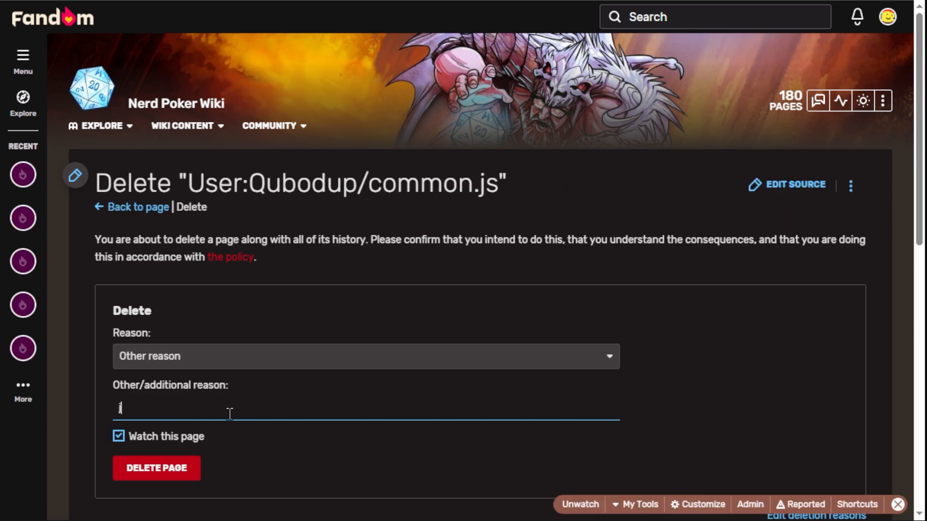
text(just testing)
click(162, 468)
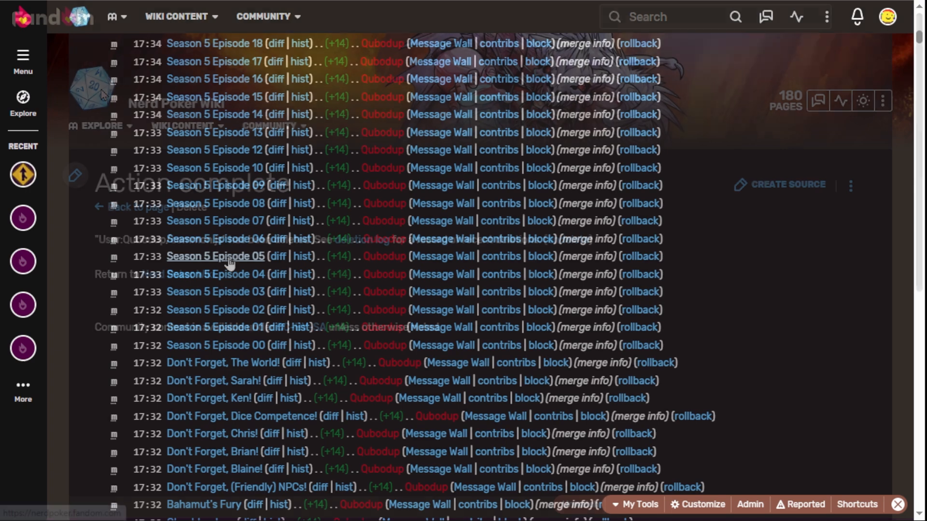
Step: Review the "merge info" edits in the wiki's recent changes
scroll(283, 178, up, 10)
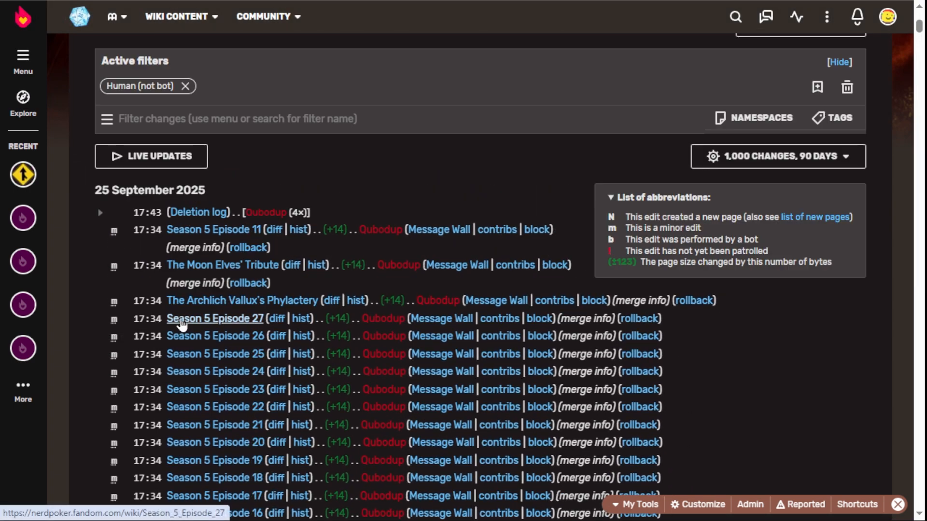
scroll(183, 309, down, 12)
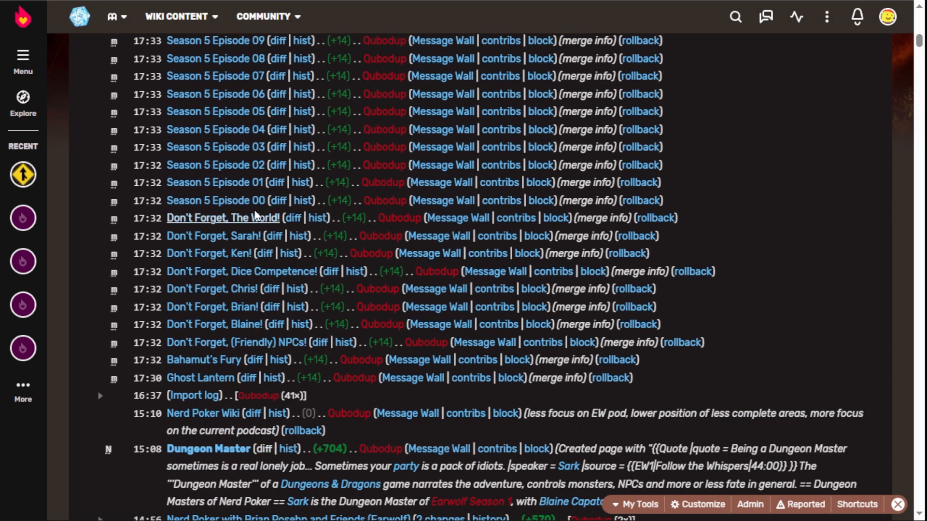